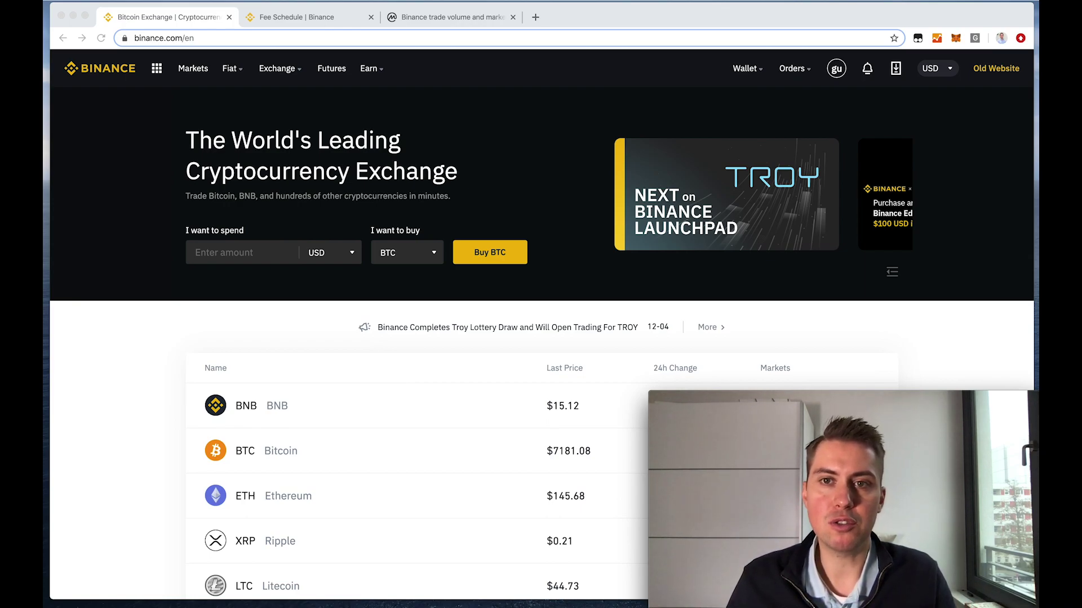
- Open the Exchange Wallet balance table and scroll through holdings like 84.52 BNB and 1,461.356 VET
{"action": "left_click", "coordinate": [760, 79]}
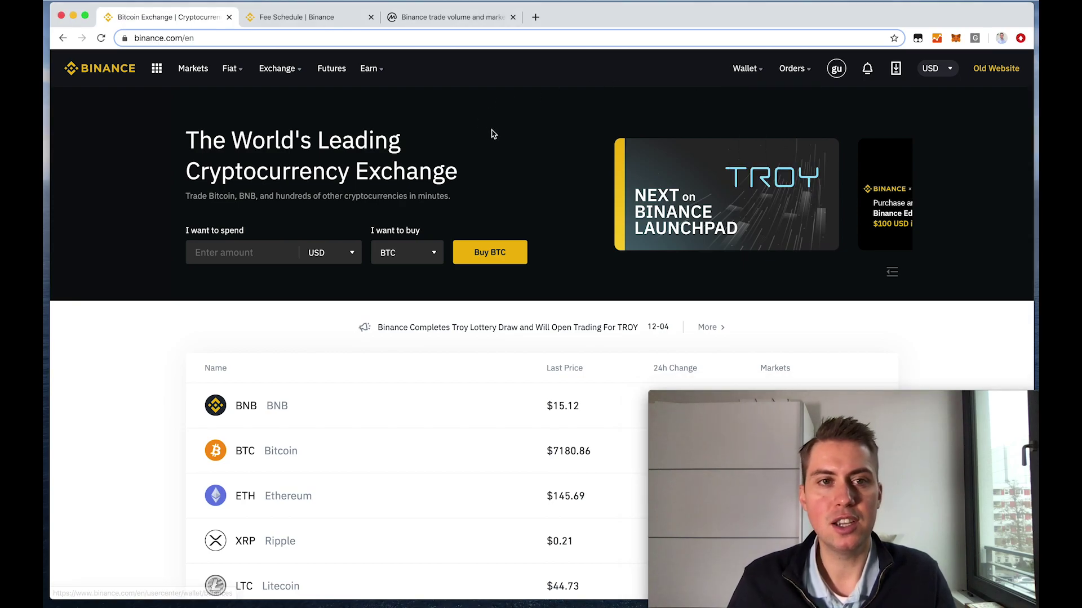
{"action": "mouse_move", "coordinate": [758, 79]}
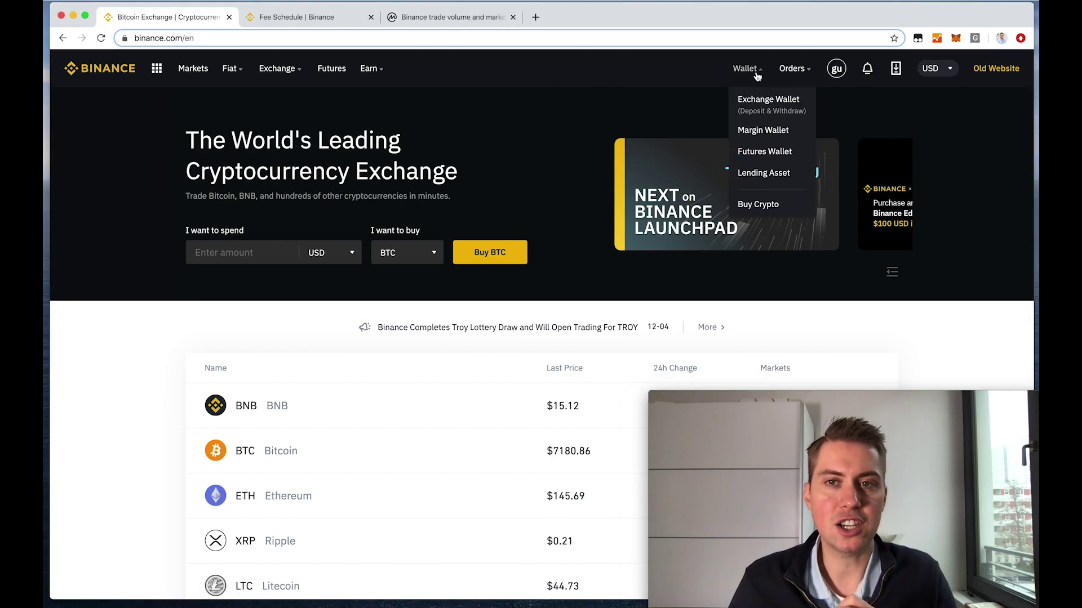
{"action": "left_click", "coordinate": [757, 105]}
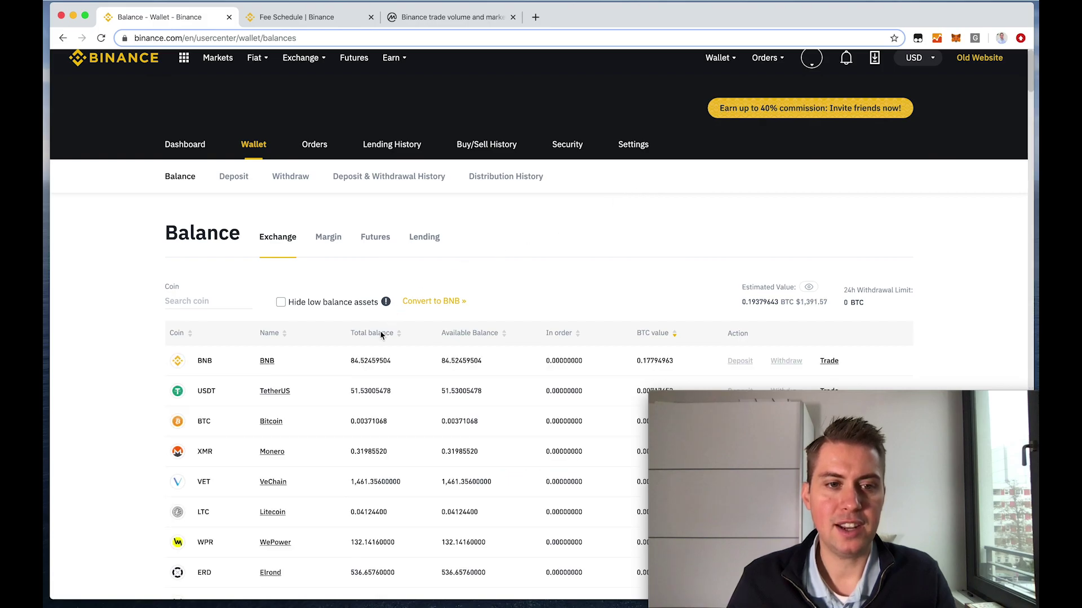
{"action": "scroll", "coordinate": [381, 336], "scroll_direction": "down", "scroll_amount": 5}
{"action": "scroll", "coordinate": [383, 335], "scroll_direction": "down", "scroll_amount": 8}
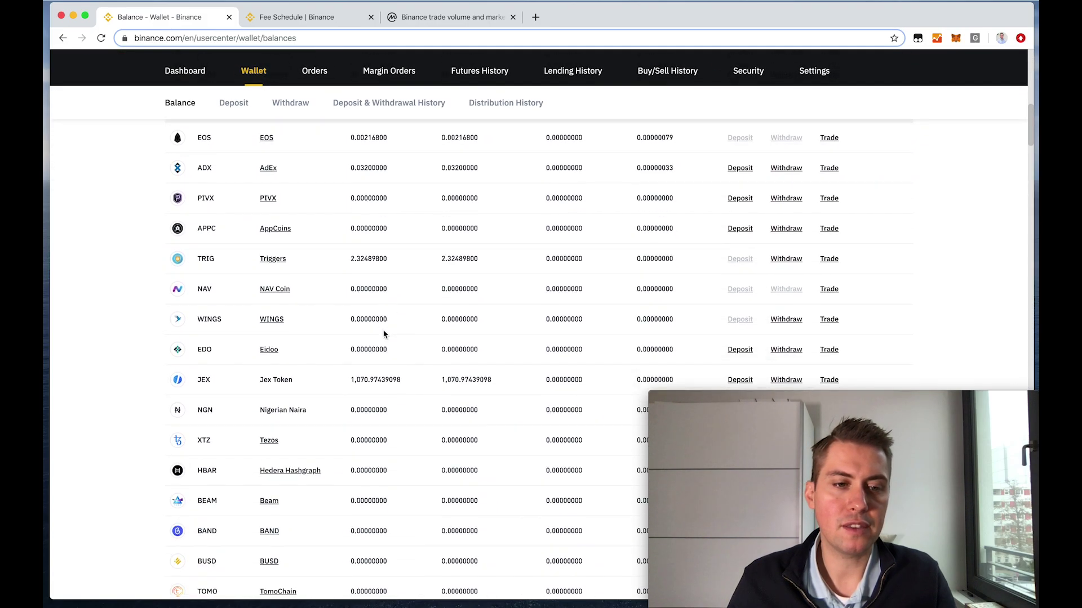
{"action": "scroll", "coordinate": [384, 335], "scroll_direction": "down", "scroll_amount": 10}
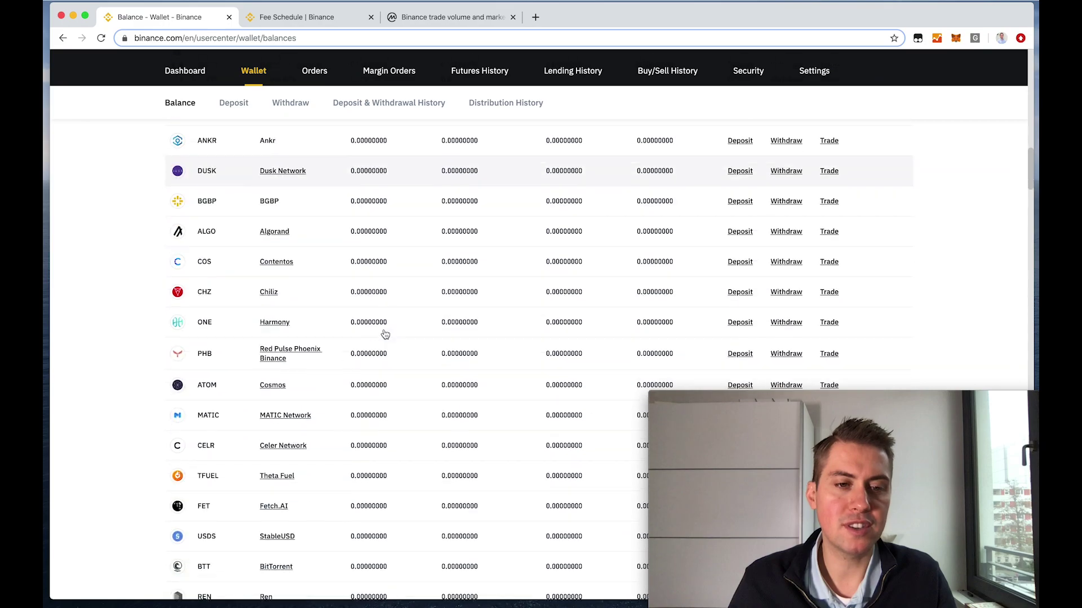
{"action": "scroll", "coordinate": [385, 334], "scroll_direction": "down", "scroll_amount": 3}
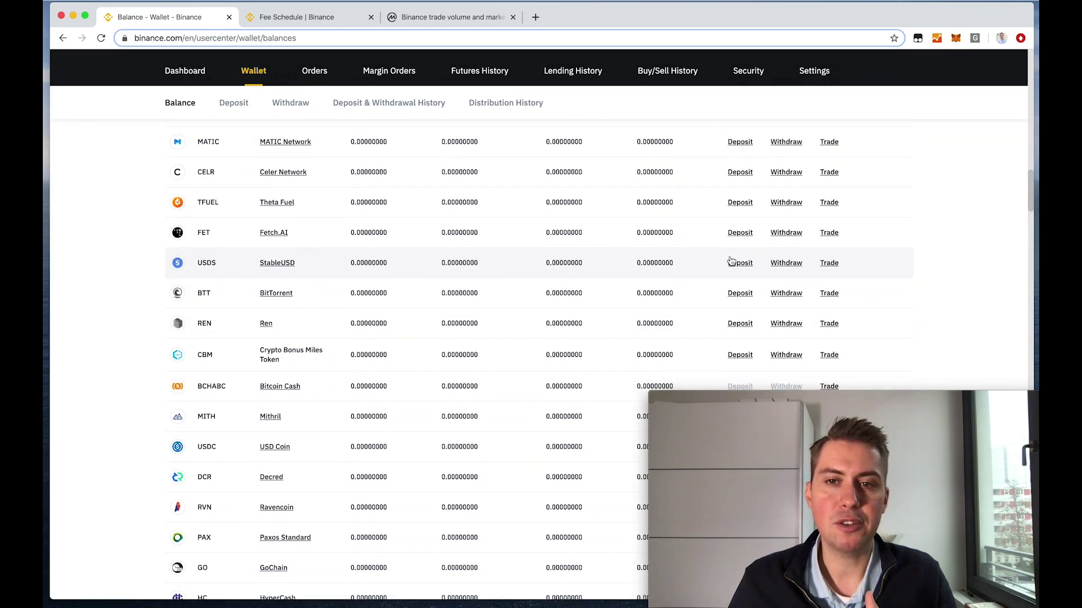
{"action": "scroll", "coordinate": [783, 269], "scroll_direction": "up", "scroll_amount": 10}
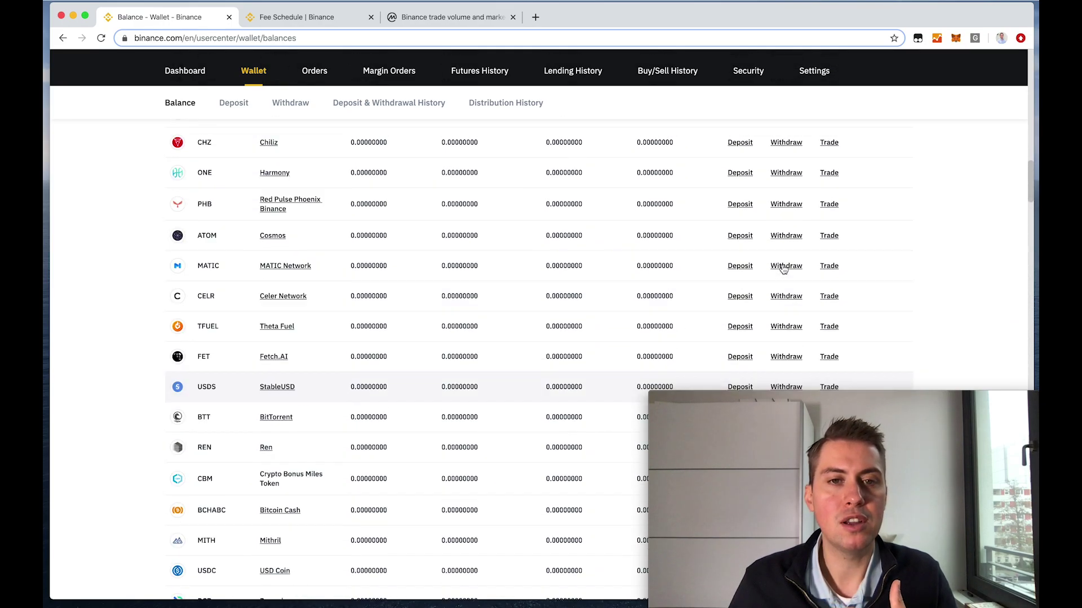
{"action": "scroll", "coordinate": [783, 270], "scroll_direction": "up", "scroll_amount": 15}
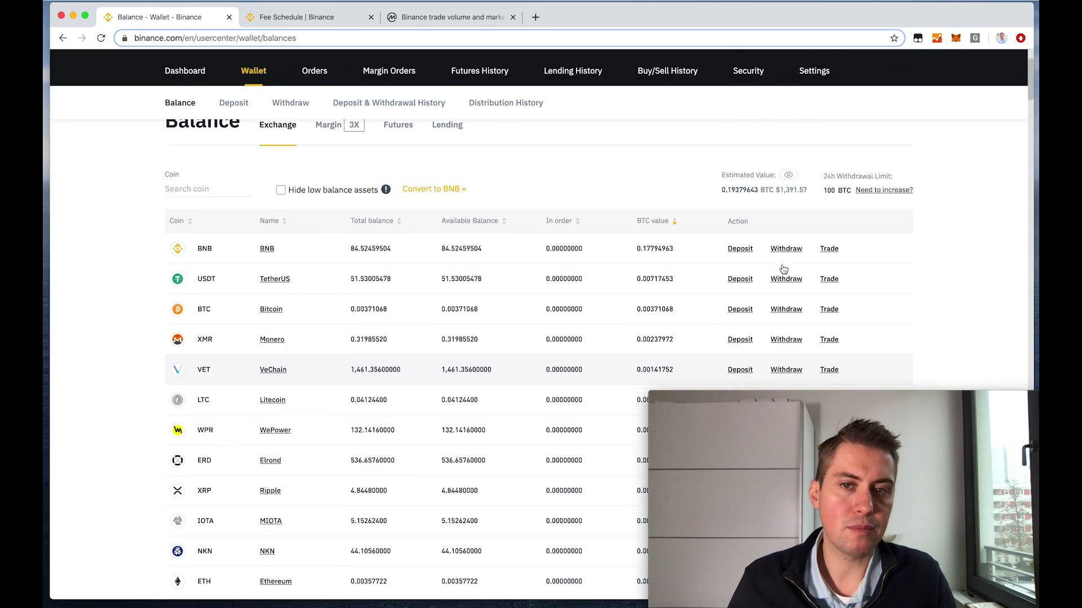
{"action": "scroll", "coordinate": [765, 271], "scroll_direction": "down", "scroll_amount": 2}
{"action": "scroll", "coordinate": [763, 271], "scroll_direction": "up", "scroll_amount": 2}
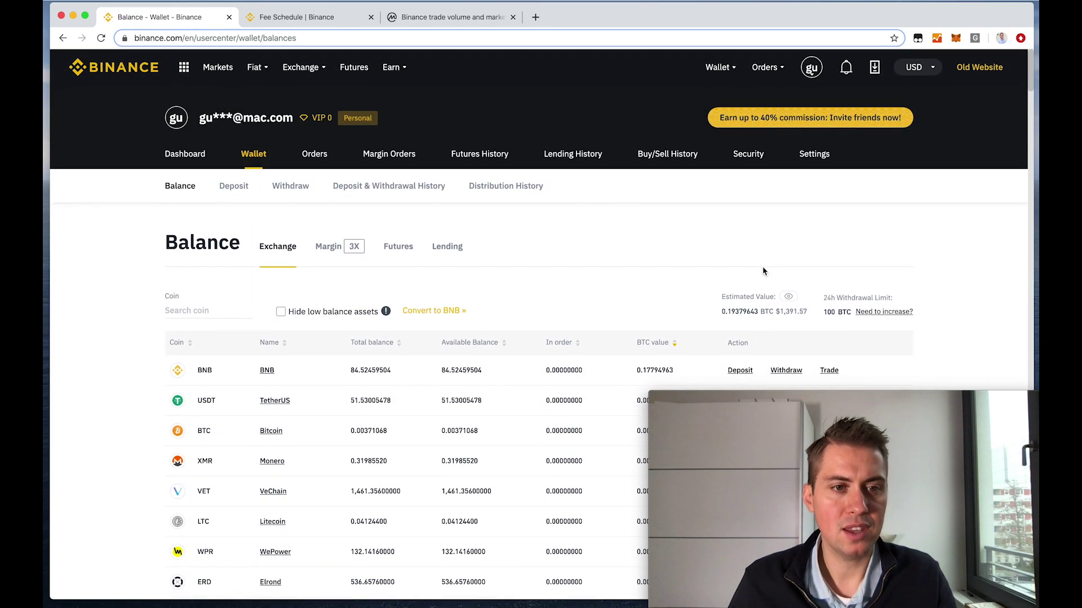
{"action": "scroll", "coordinate": [762, 272], "scroll_direction": "down", "scroll_amount": 2}
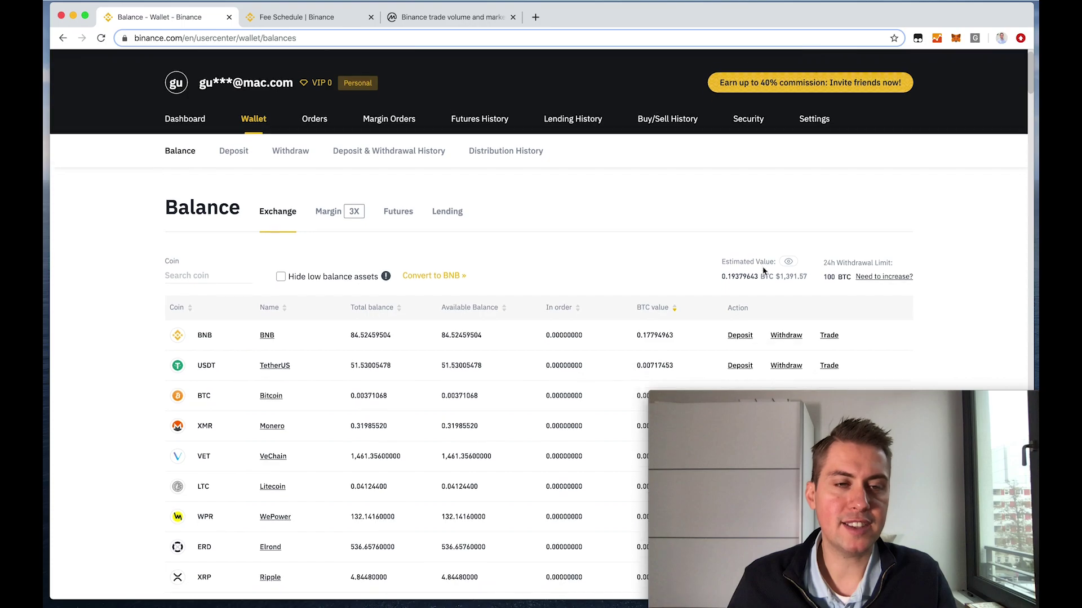
{"action": "scroll", "coordinate": [762, 267], "scroll_direction": "down", "scroll_amount": 1}
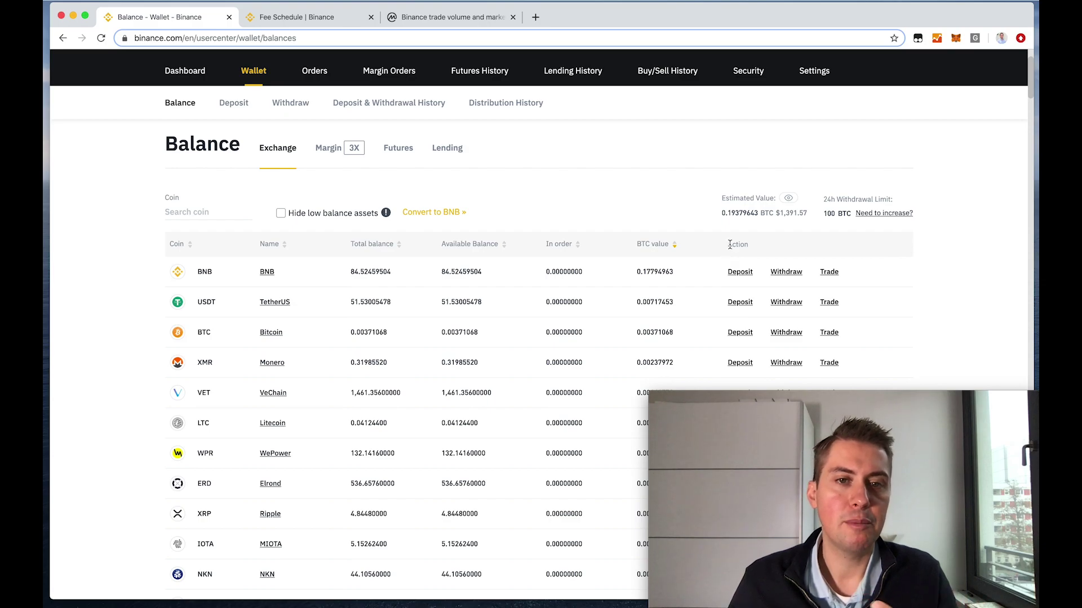
{"action": "scroll", "coordinate": [730, 244], "scroll_direction": "down", "scroll_amount": 2}
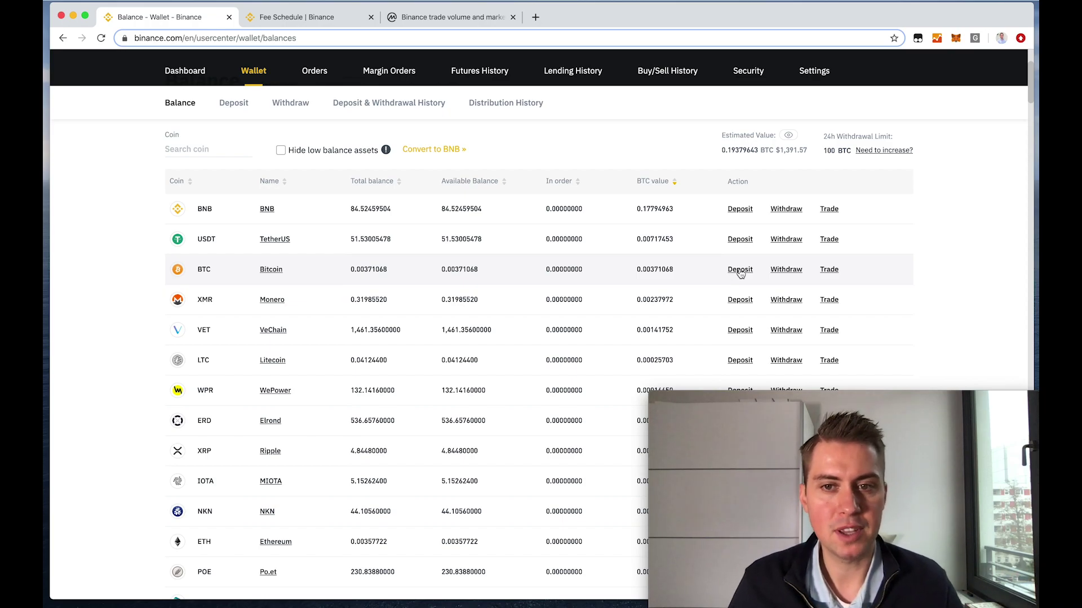
{"action": "scroll", "coordinate": [740, 273], "scroll_direction": "up", "scroll_amount": 1}
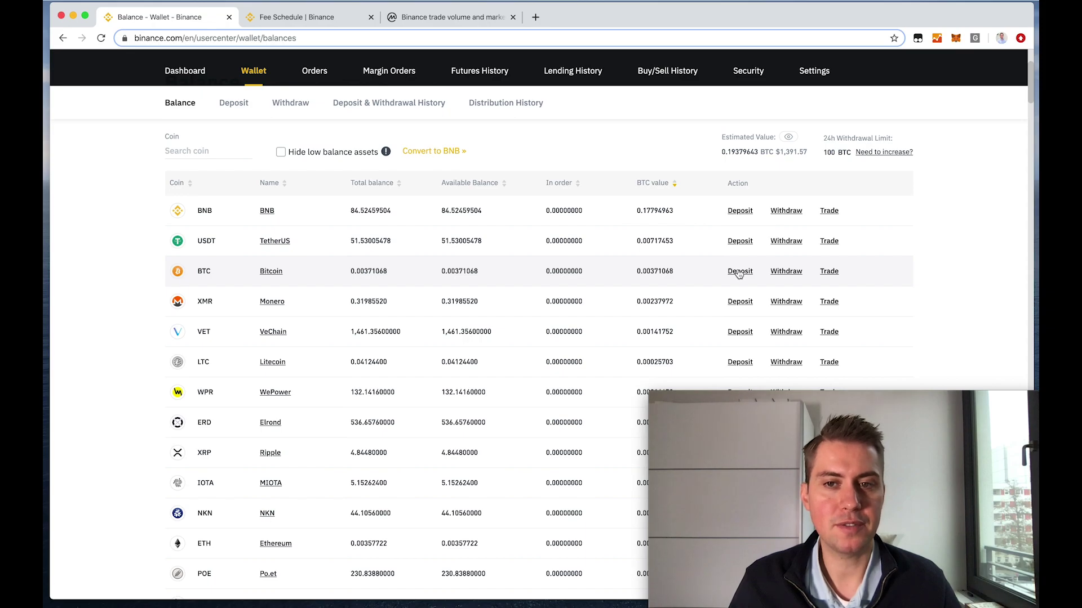
- From the BTC row, open the Bitcoin deposit page and copy its BTC-network deposit address
{"action": "left_click", "coordinate": [739, 272]}
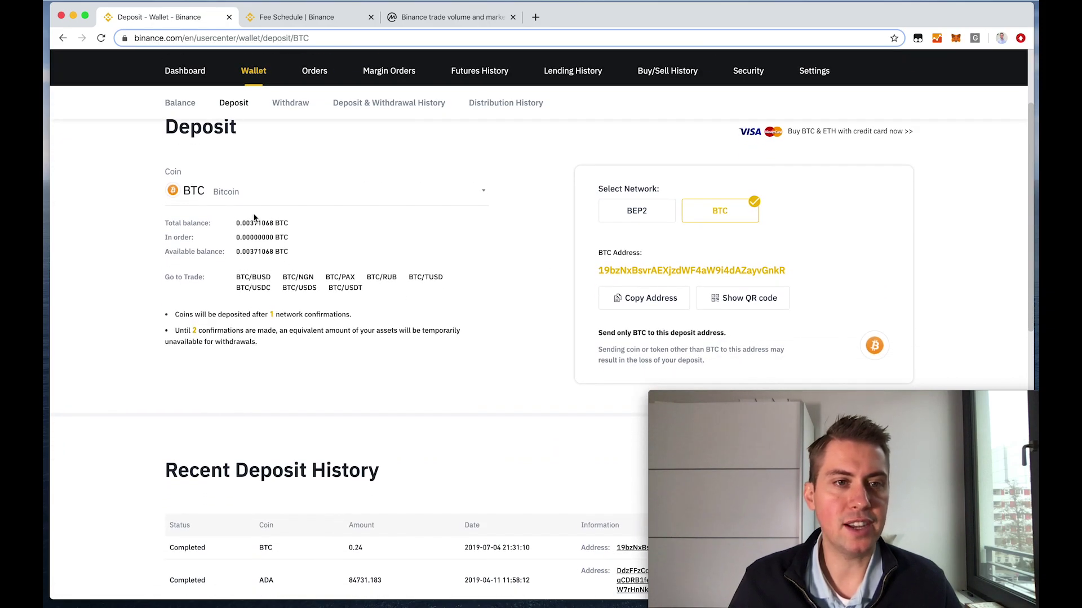
{"action": "left_click", "coordinate": [256, 204]}
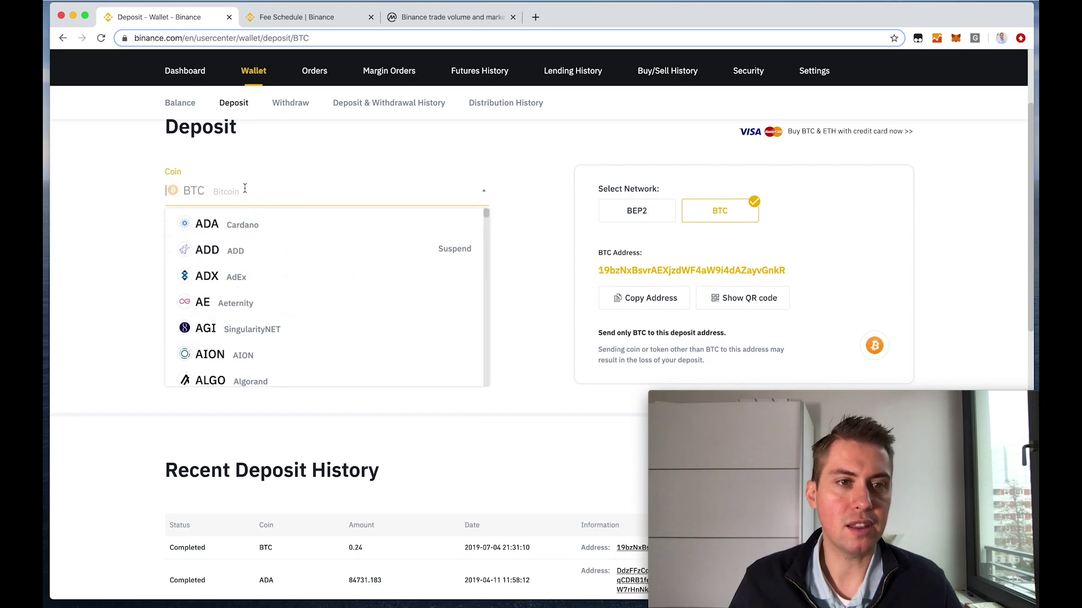
{"action": "left_click", "coordinate": [122, 187]}
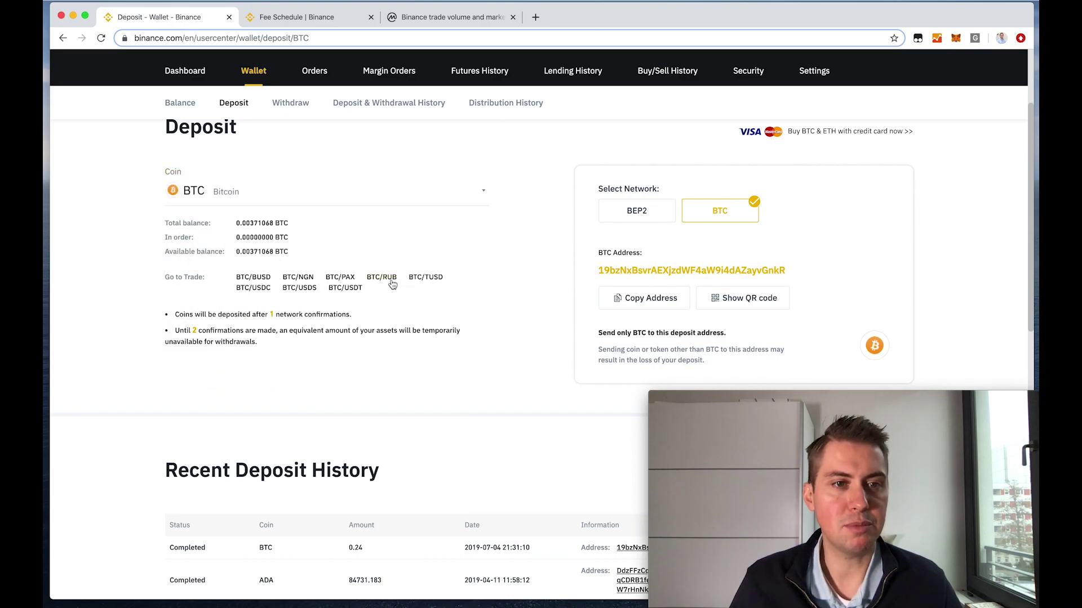
{"action": "scroll", "coordinate": [396, 290], "scroll_direction": "down", "scroll_amount": 3}
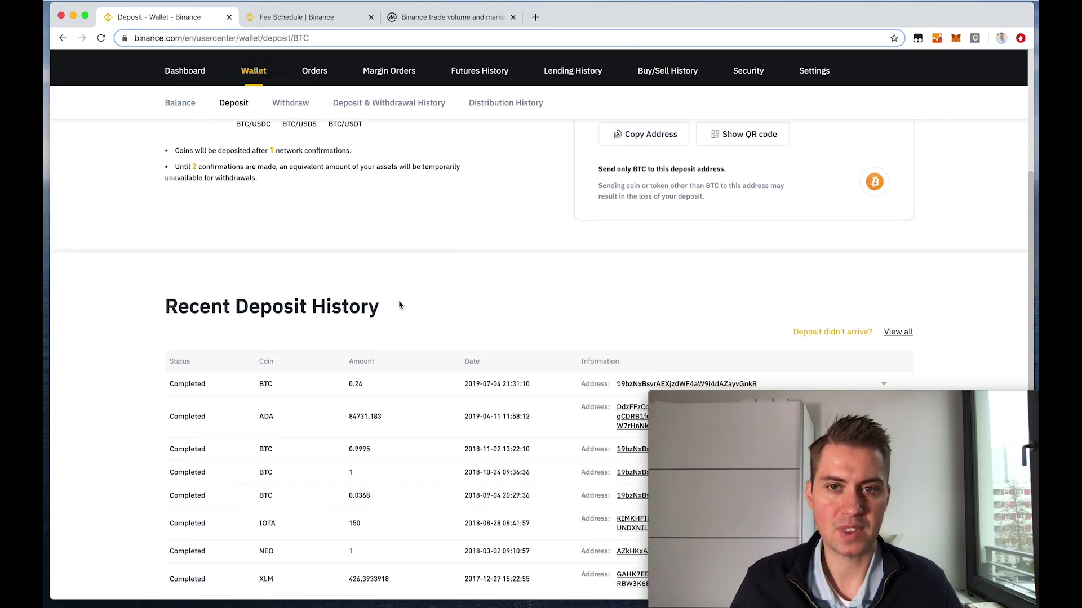
{"action": "scroll", "coordinate": [400, 305], "scroll_direction": "up", "scroll_amount": 4}
{"action": "scroll", "coordinate": [560, 287], "scroll_direction": "down", "scroll_amount": 2}
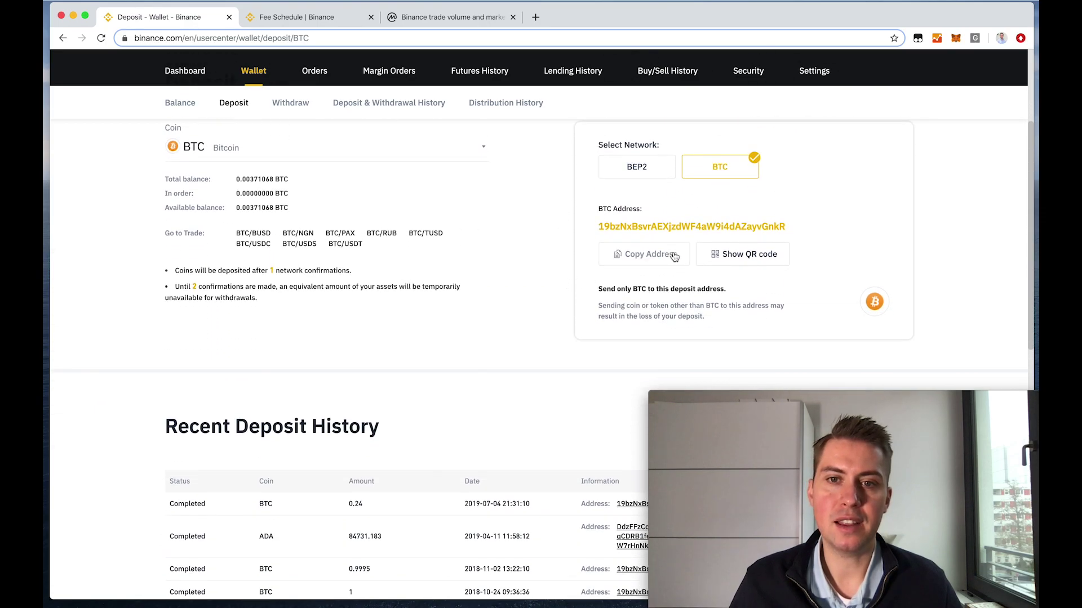
{"action": "double_click", "coordinate": [659, 226]}
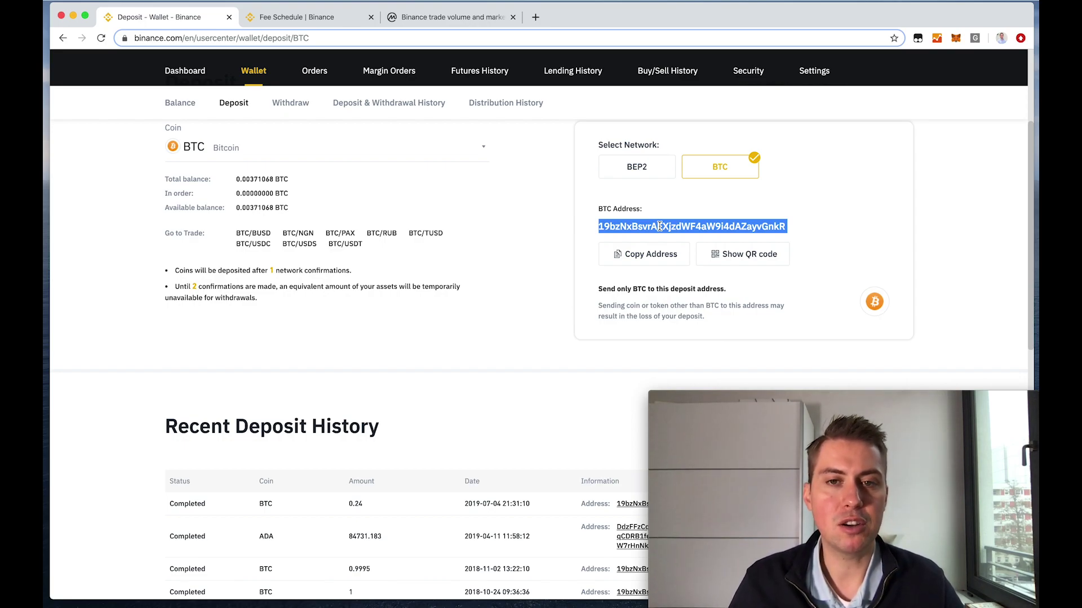
{"action": "left_click", "coordinate": [648, 255]}
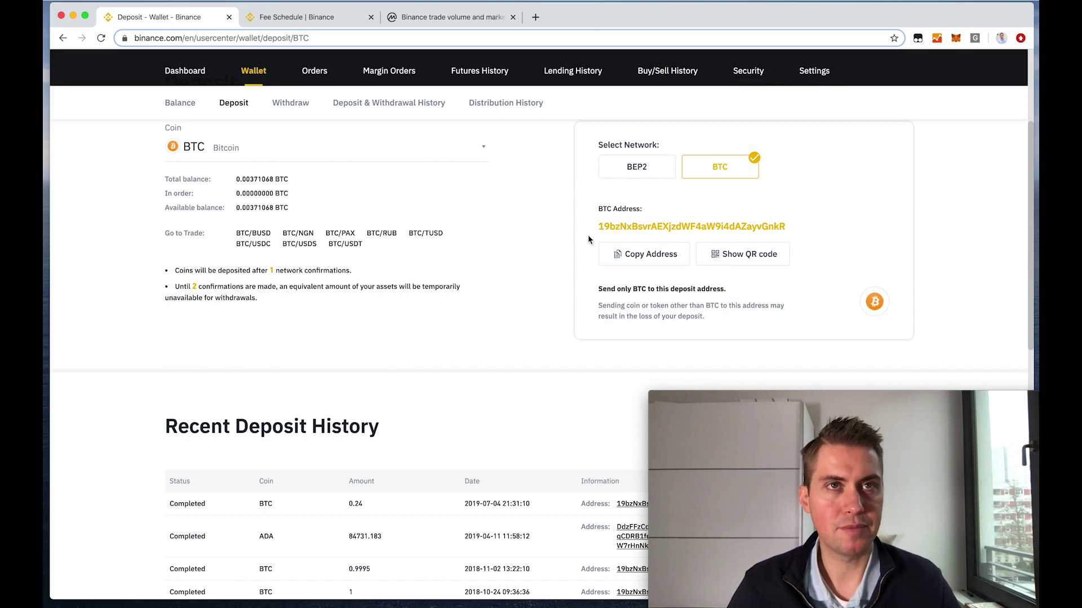
- Recopy the BTC address, then look over the Buy crypto form spending USD on BTC, amount left empty
{"action": "left_click", "coordinate": [602, 264]}
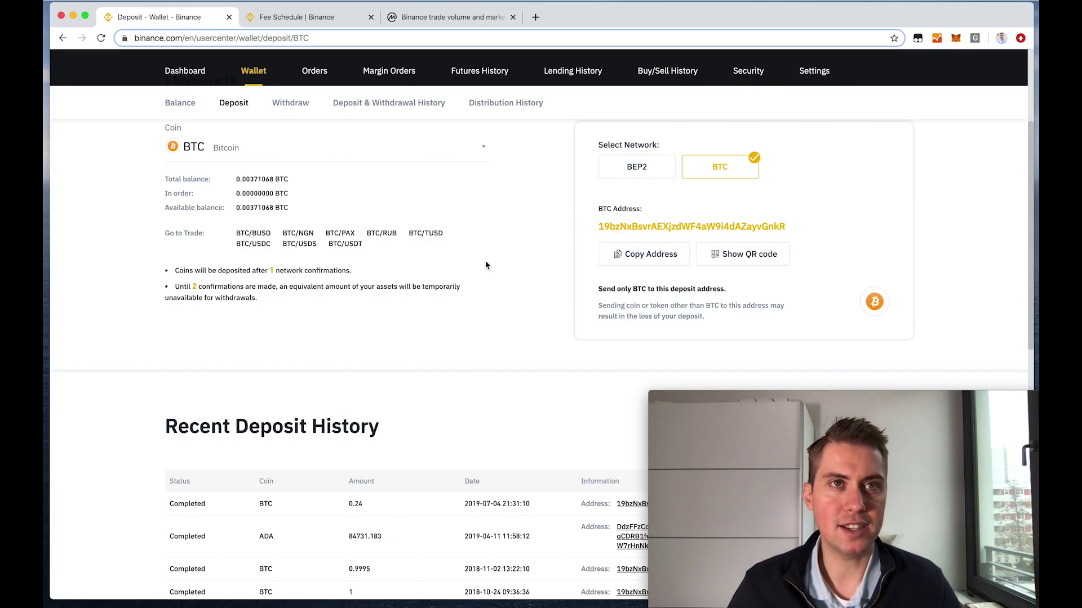
{"action": "scroll", "coordinate": [487, 265], "scroll_direction": "up", "scroll_amount": 3}
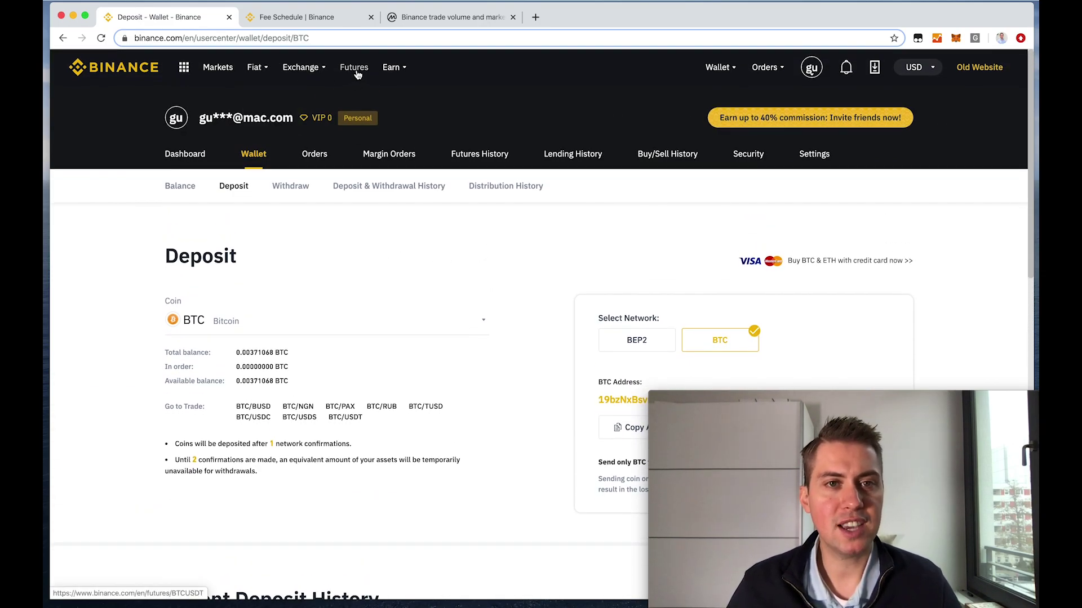
{"action": "mouse_move", "coordinate": [260, 72]}
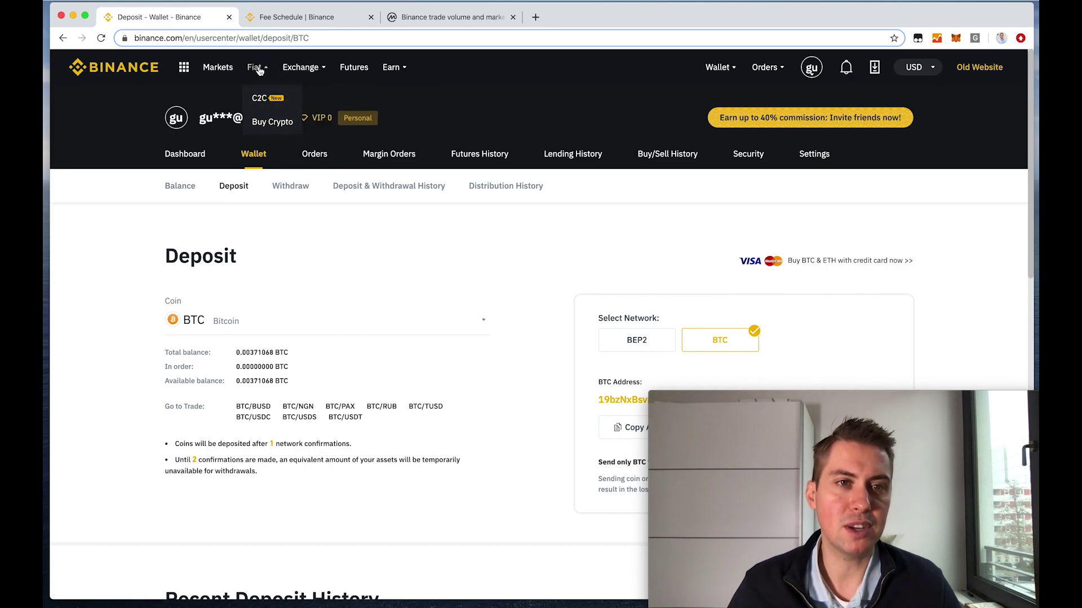
{"action": "left_click", "coordinate": [265, 122]}
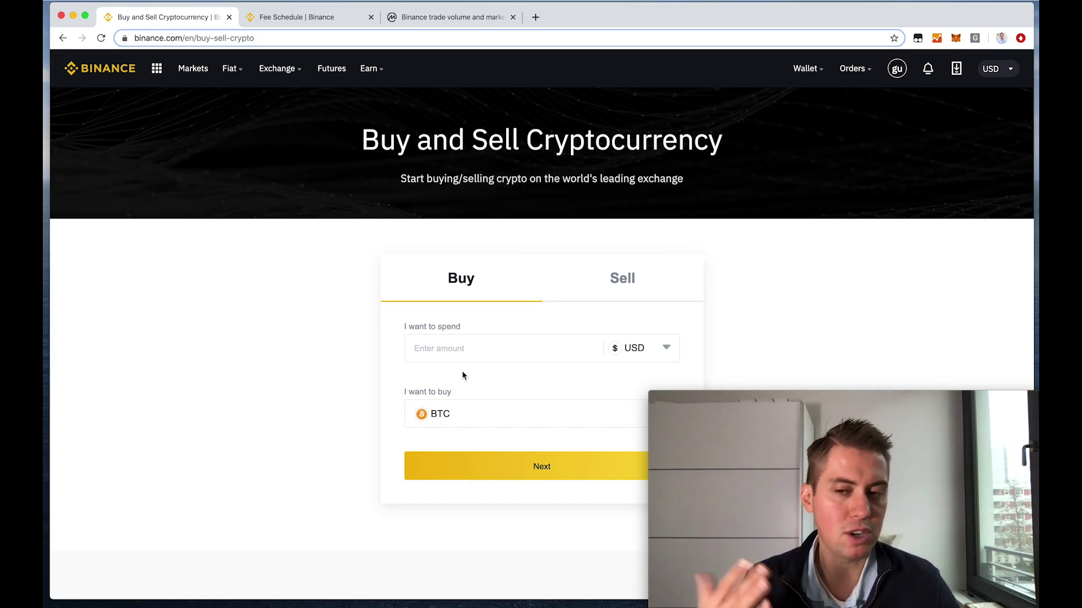
{"action": "left_click", "coordinate": [477, 349]}
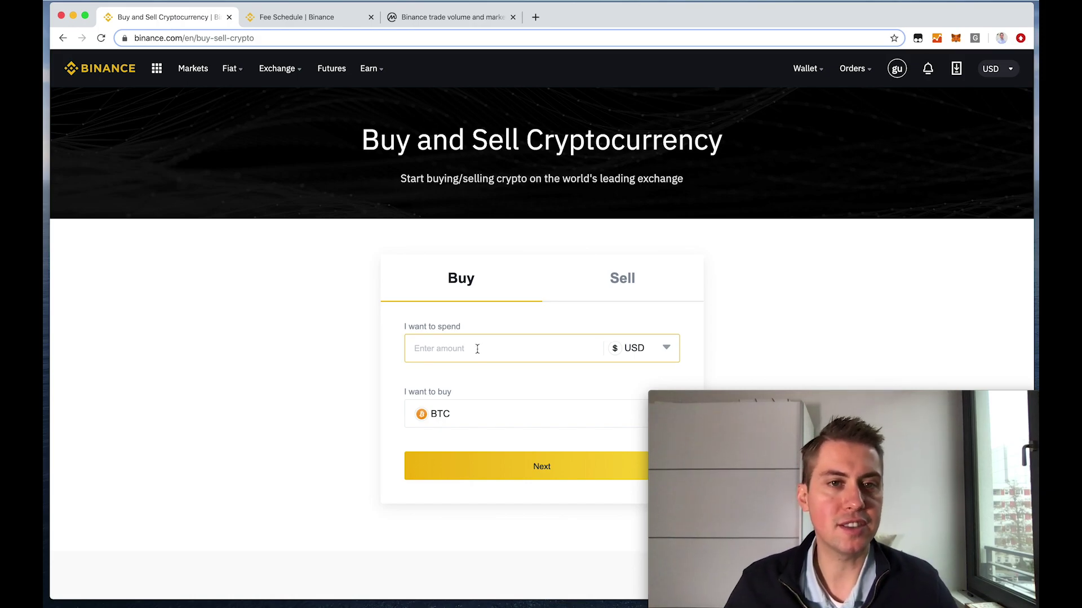
{"action": "left_click", "coordinate": [451, 367]}
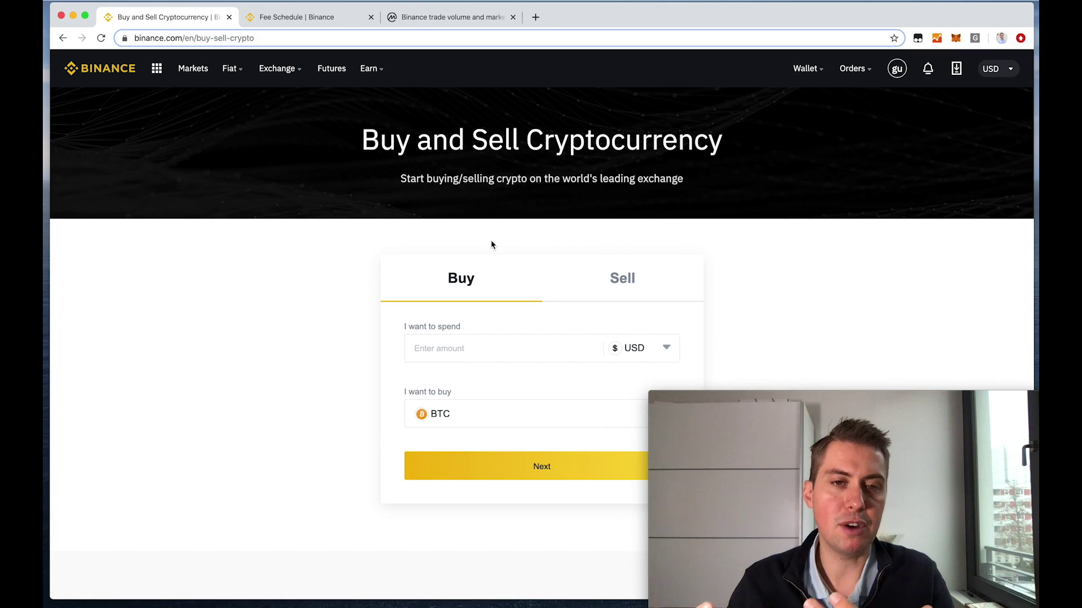
- Scroll the exchange wallet holdings, including 1,461.356 VET, and go to the basic VET/USDT trading page
{"action": "mouse_move", "coordinate": [293, 77]}
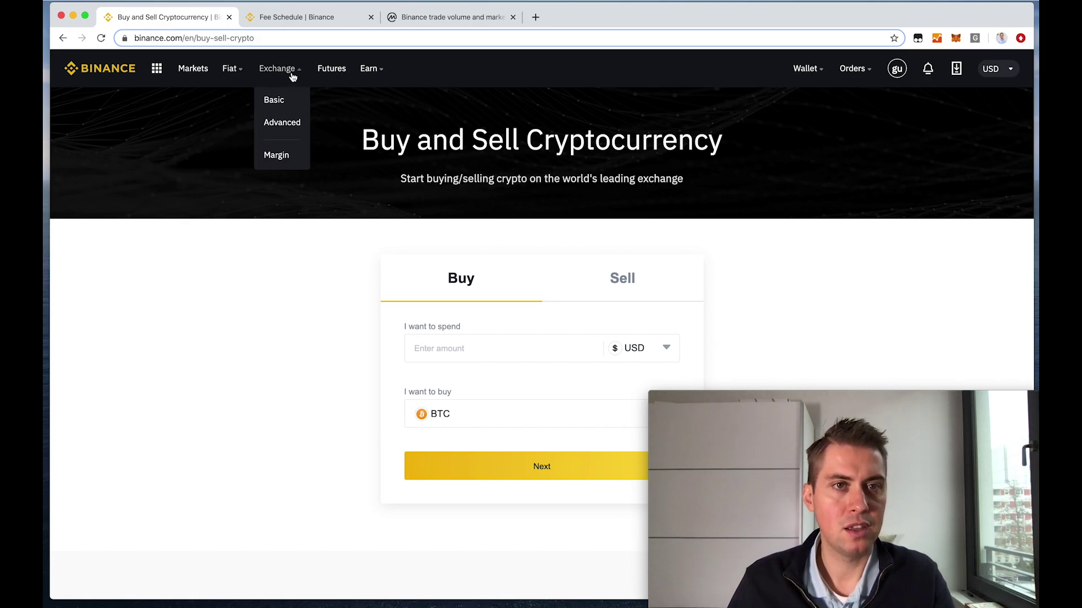
{"action": "left_click", "coordinate": [809, 103]}
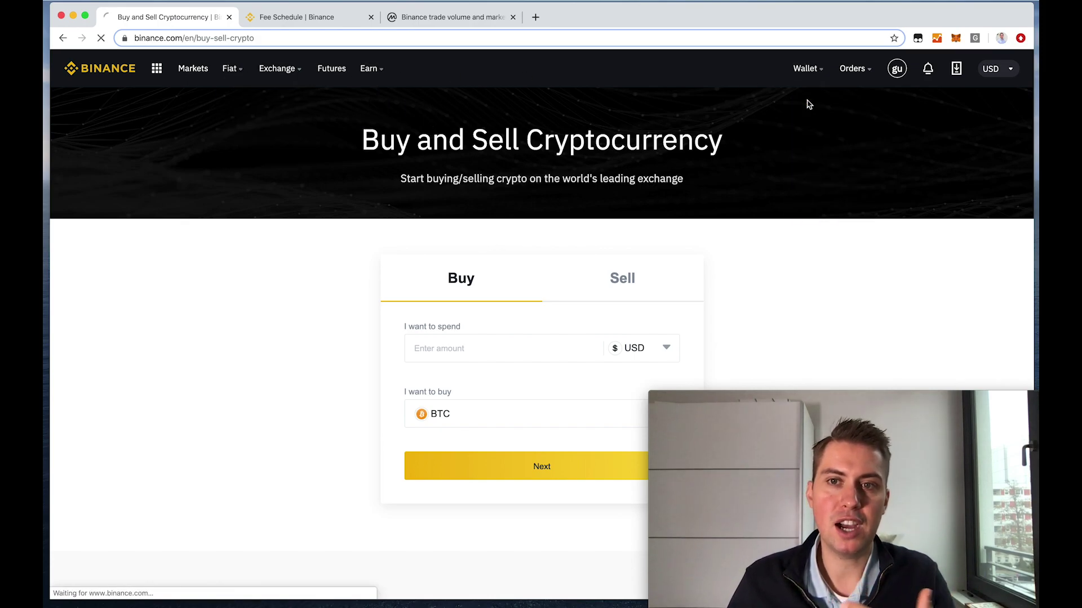
{"action": "scroll", "coordinate": [664, 152], "scroll_direction": "down", "scroll_amount": 1}
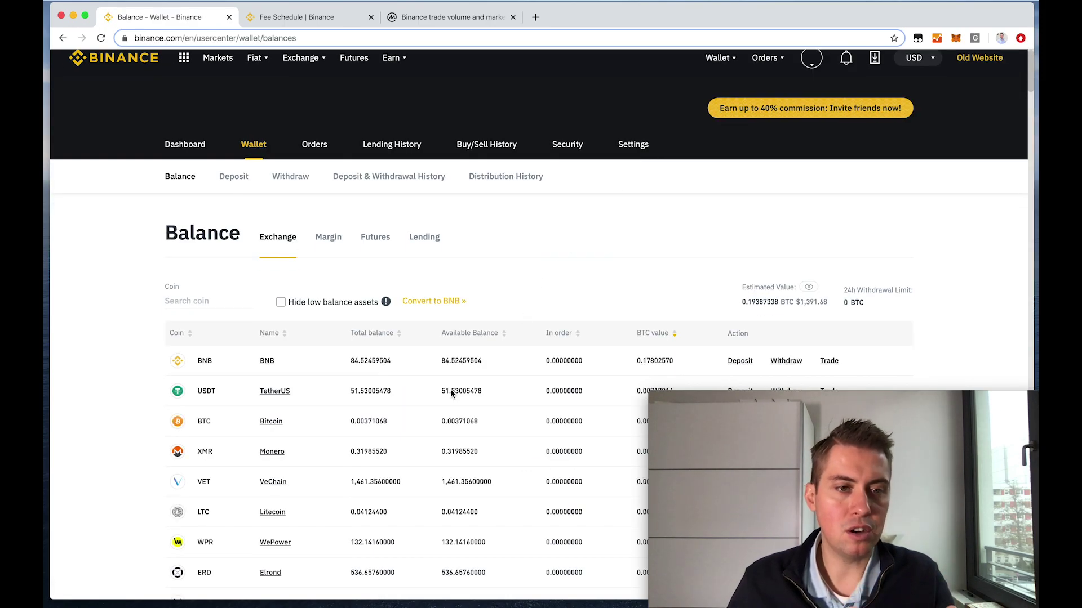
{"action": "scroll", "coordinate": [374, 438], "scroll_direction": "down", "scroll_amount": 3}
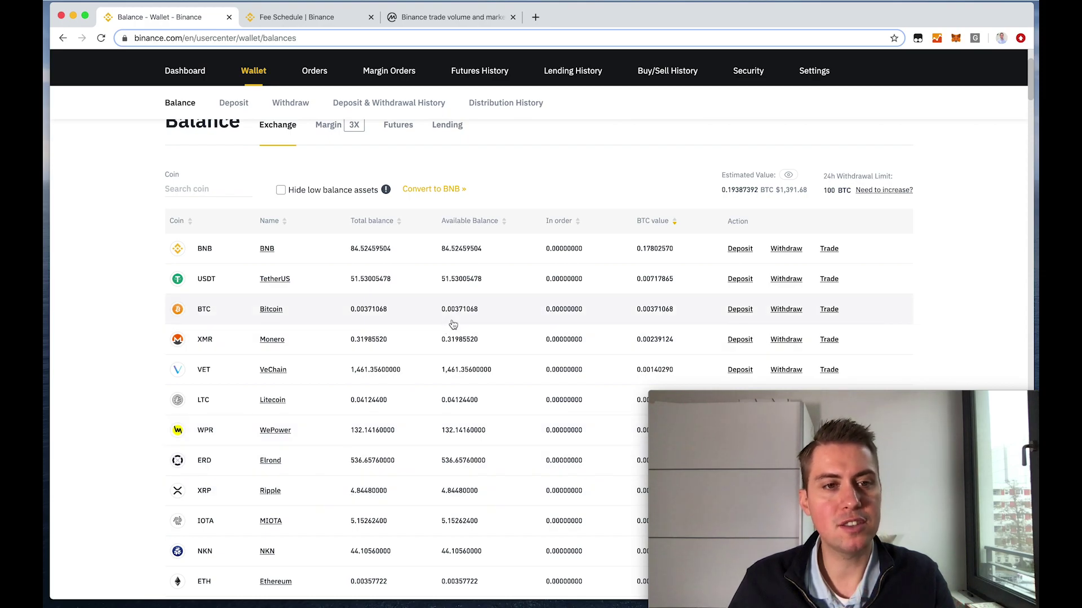
{"action": "scroll", "coordinate": [457, 307], "scroll_direction": "up", "scroll_amount": 3}
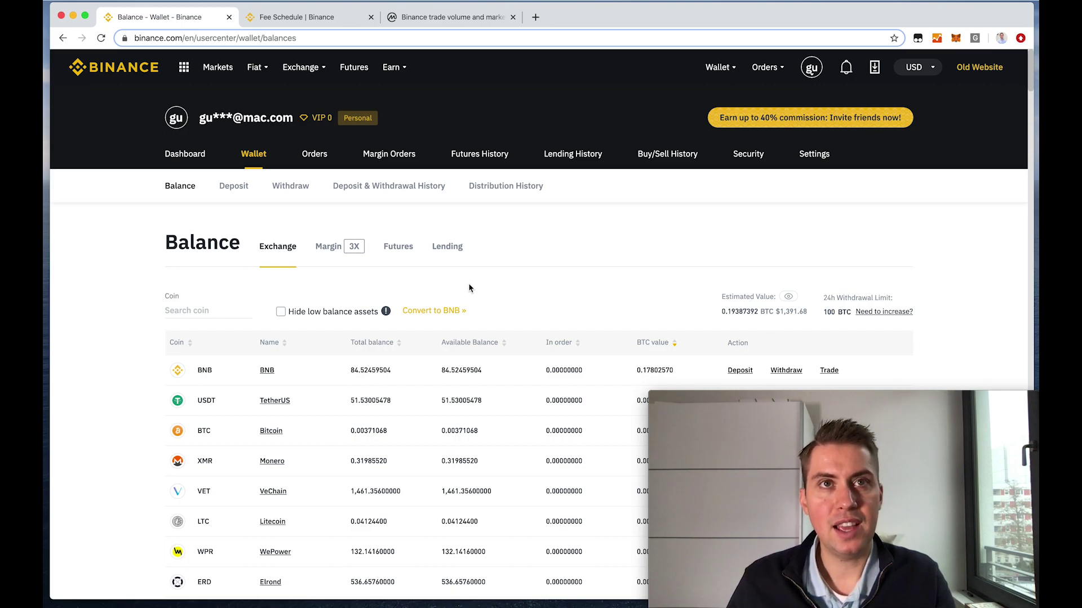
{"action": "mouse_move", "coordinate": [309, 69]}
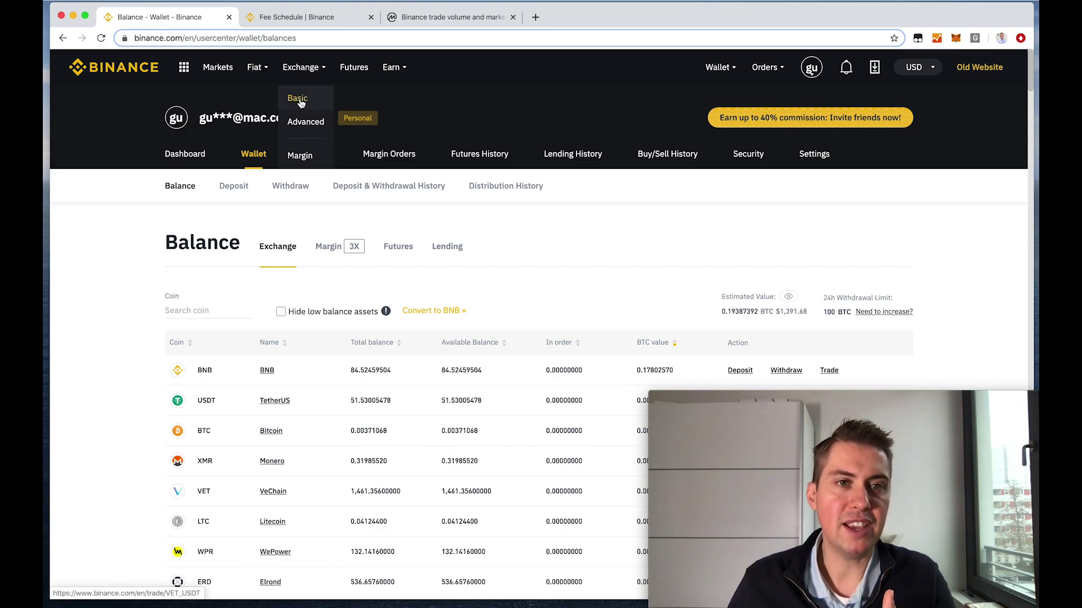
{"action": "left_click", "coordinate": [300, 101]}
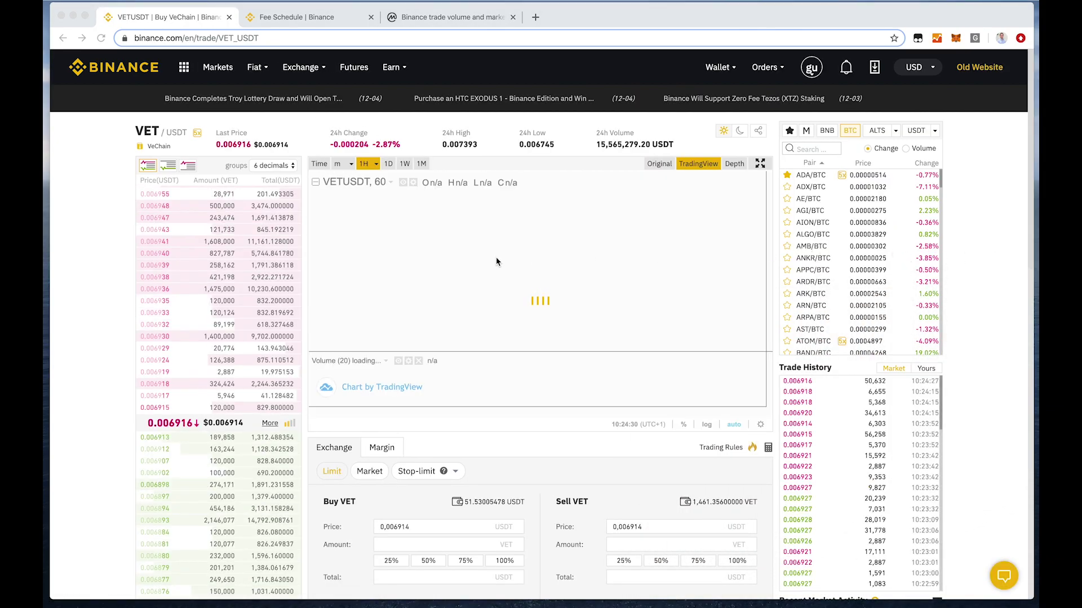
- Browse the BNB and BTC markets, search 'vet' and switch to the VET/BTC pair
{"action": "left_click", "coordinate": [828, 132]}
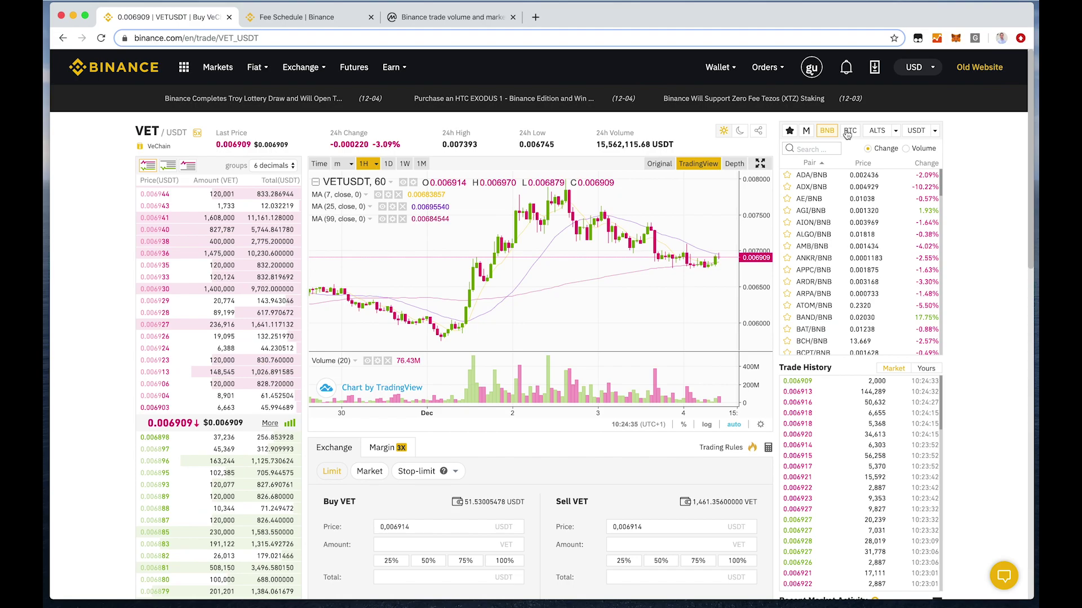
{"action": "left_click", "coordinate": [849, 133]}
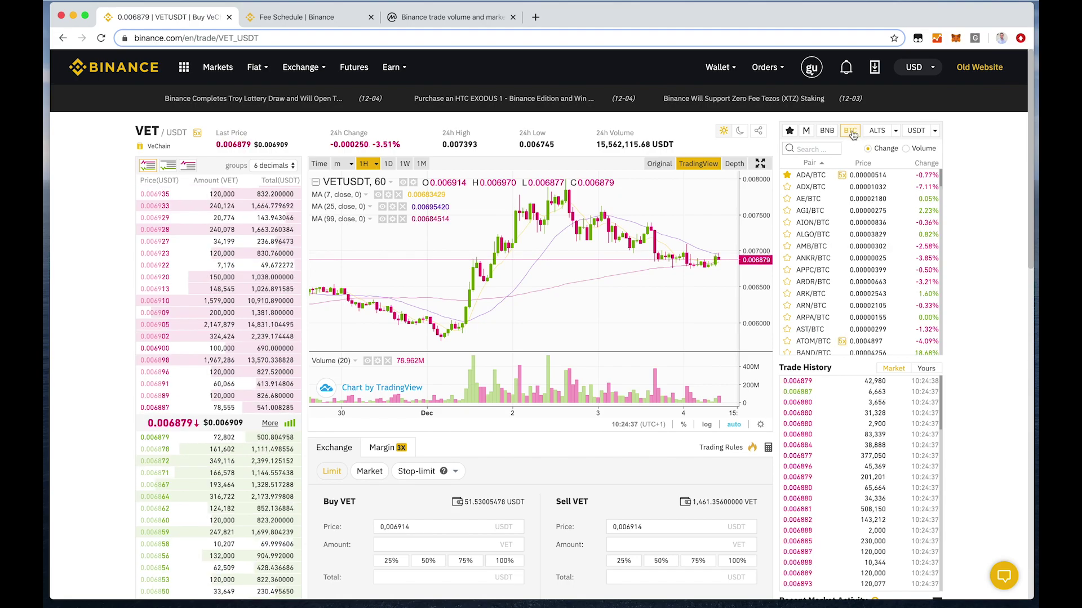
{"action": "left_click", "coordinate": [829, 147]}
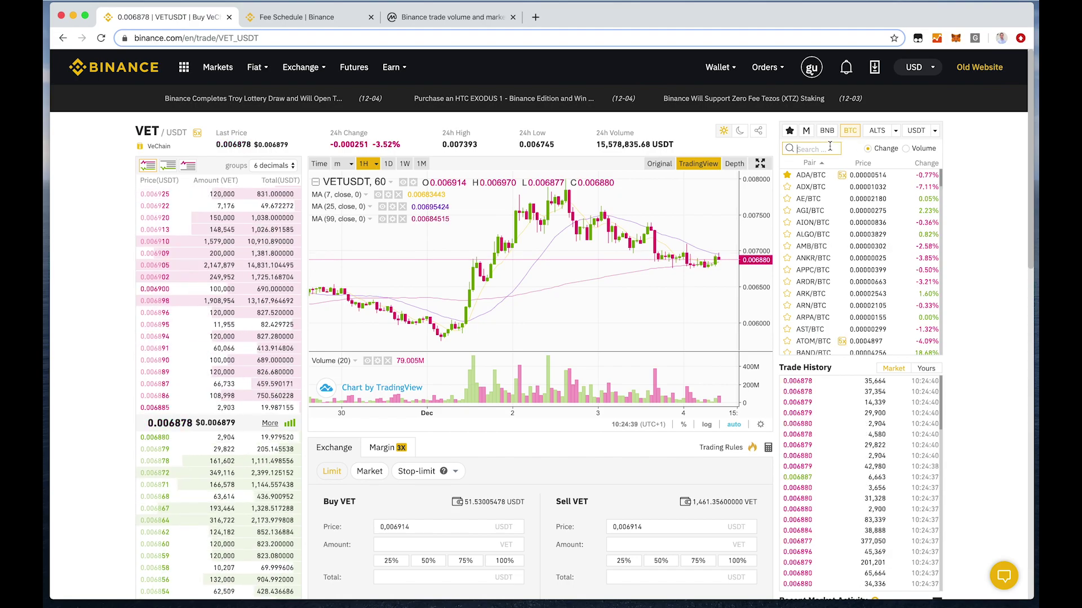
{"action": "type", "text": "vet"}
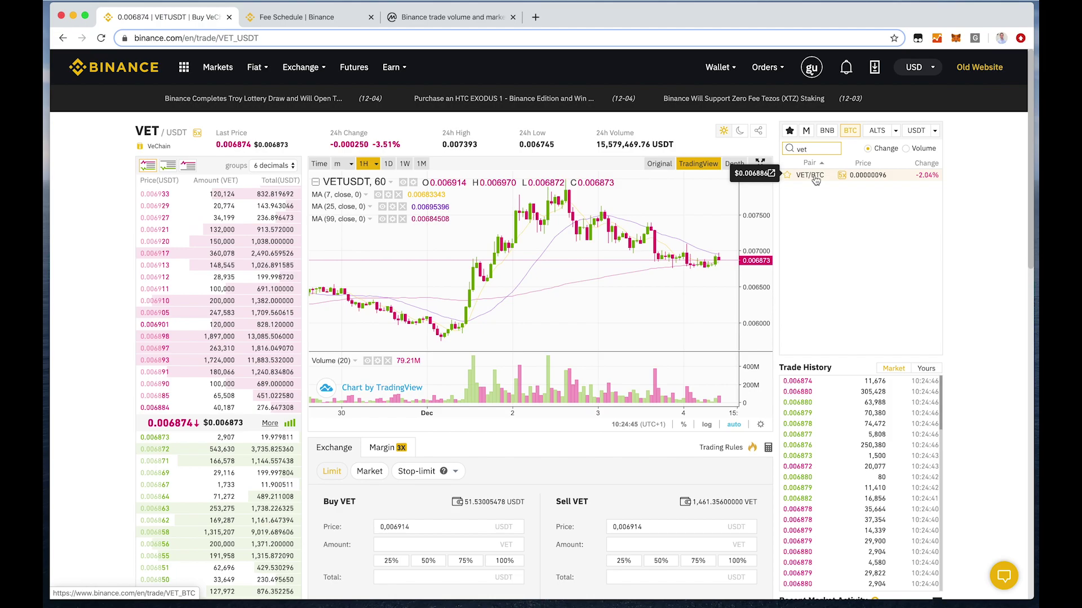
{"action": "left_click", "coordinate": [814, 176]}
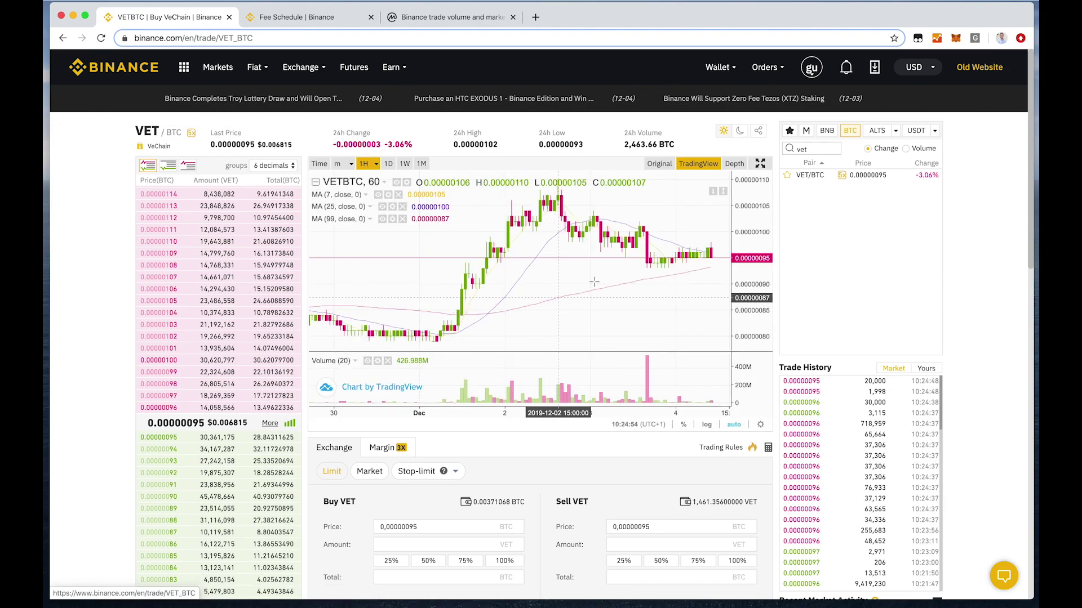
- Show the VET/BTC chart as daily (1D) candles and scroll down to the order form
{"action": "left_click", "coordinate": [388, 164]}
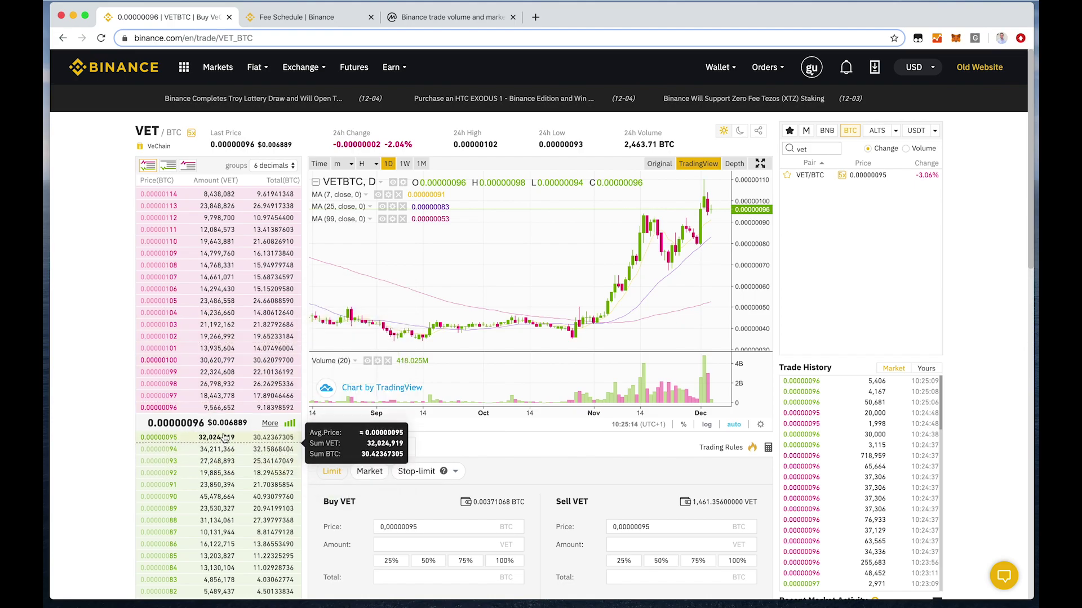
{"action": "scroll", "coordinate": [408, 451], "scroll_direction": "down", "scroll_amount": 2}
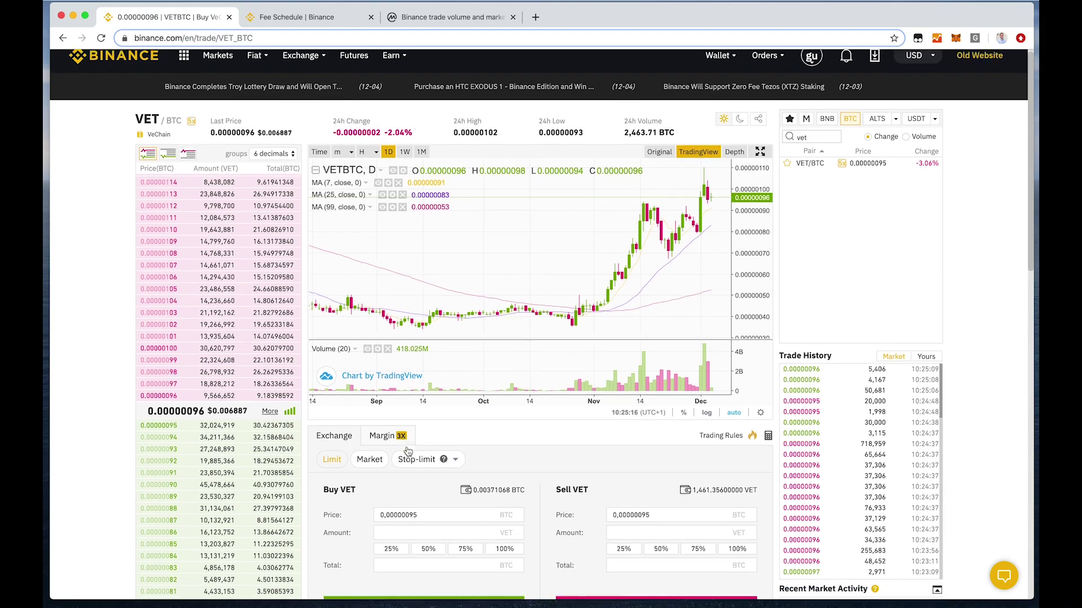
{"action": "scroll", "coordinate": [345, 442], "scroll_direction": "down", "scroll_amount": 2}
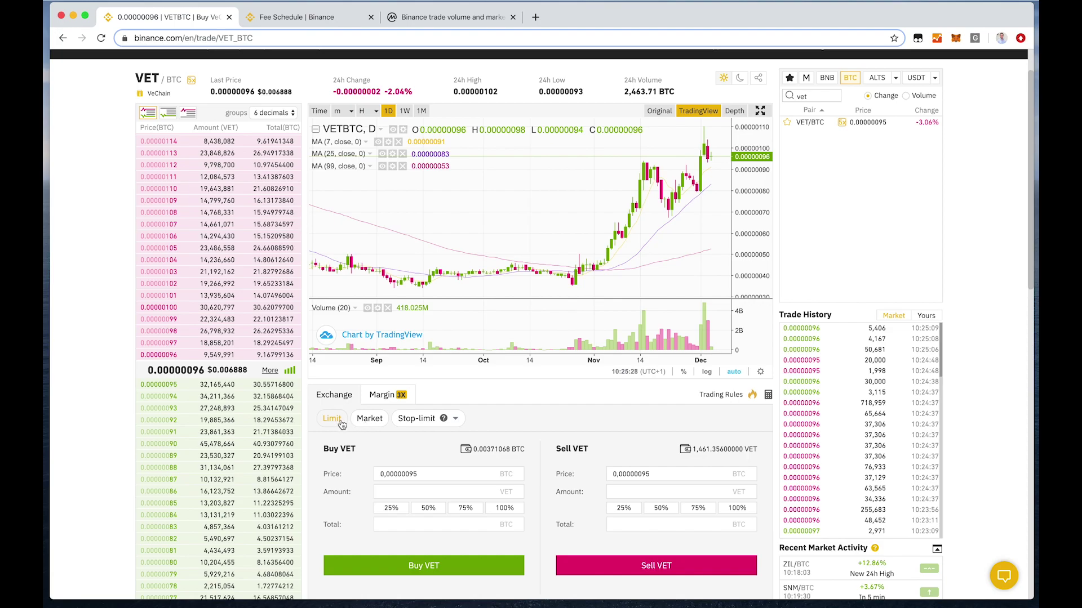
- Set the buy form to a Market order and, after trying 100% and 50%, enter 1000 VET
{"action": "left_click", "coordinate": [370, 421]}
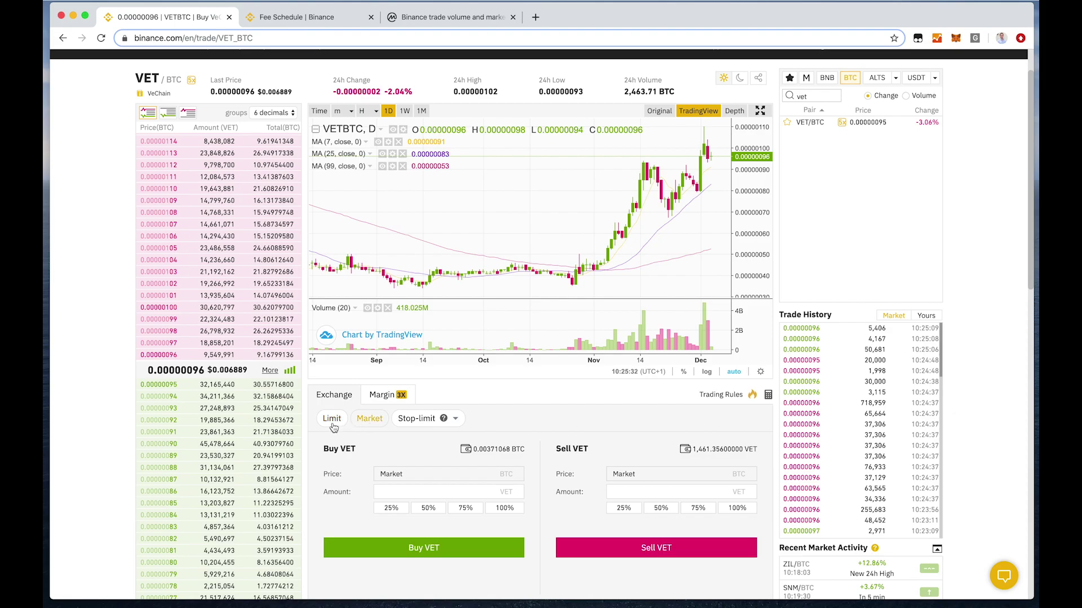
{"action": "left_click", "coordinate": [420, 494]}
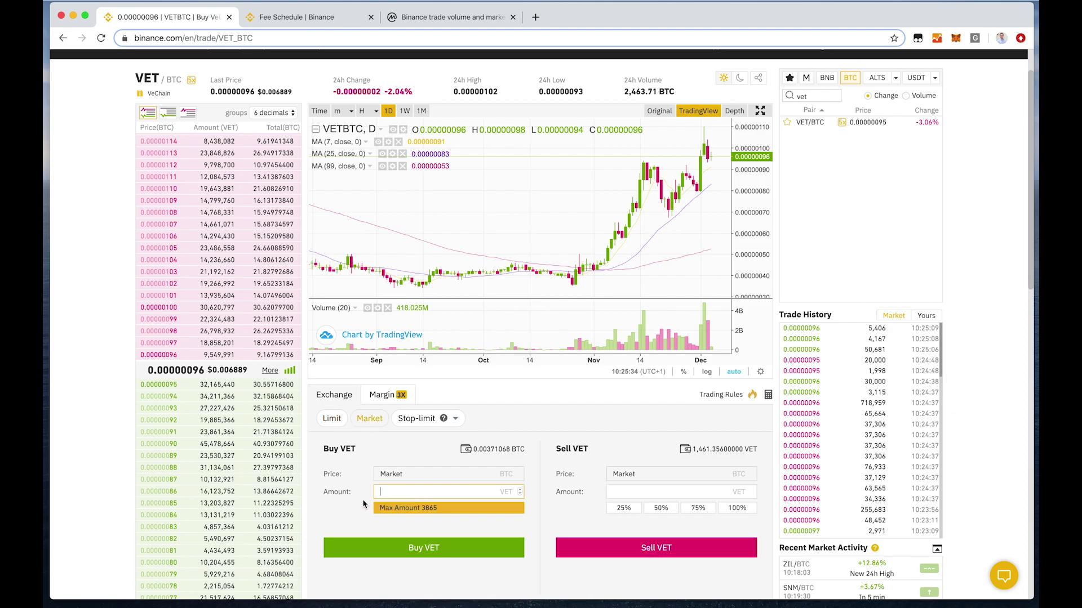
{"action": "left_click", "coordinate": [362, 503]}
{"action": "left_click", "coordinate": [494, 508]}
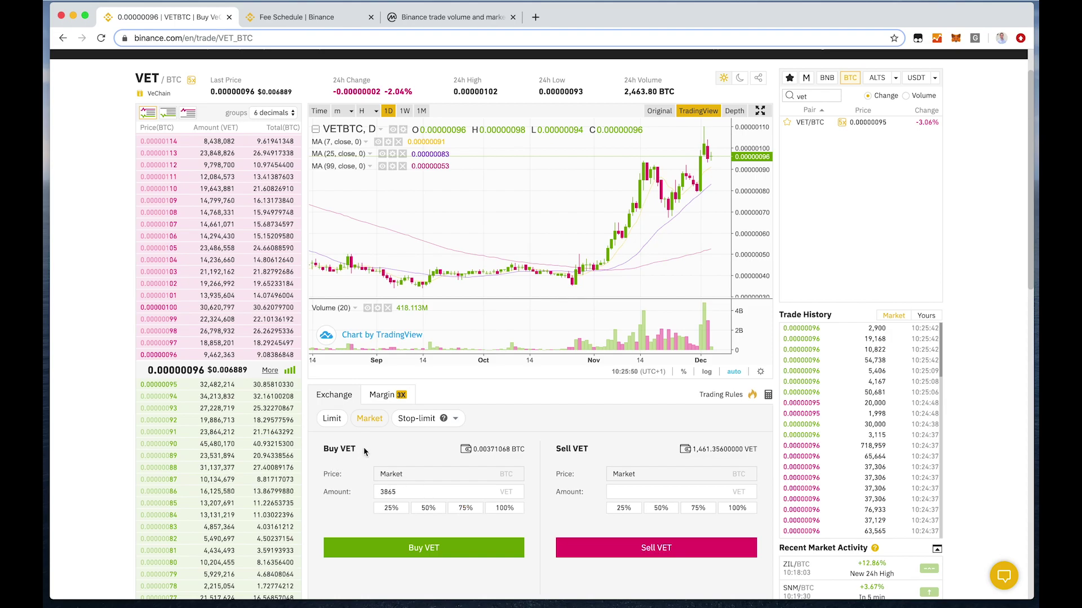
{"action": "left_click", "coordinate": [433, 508]}
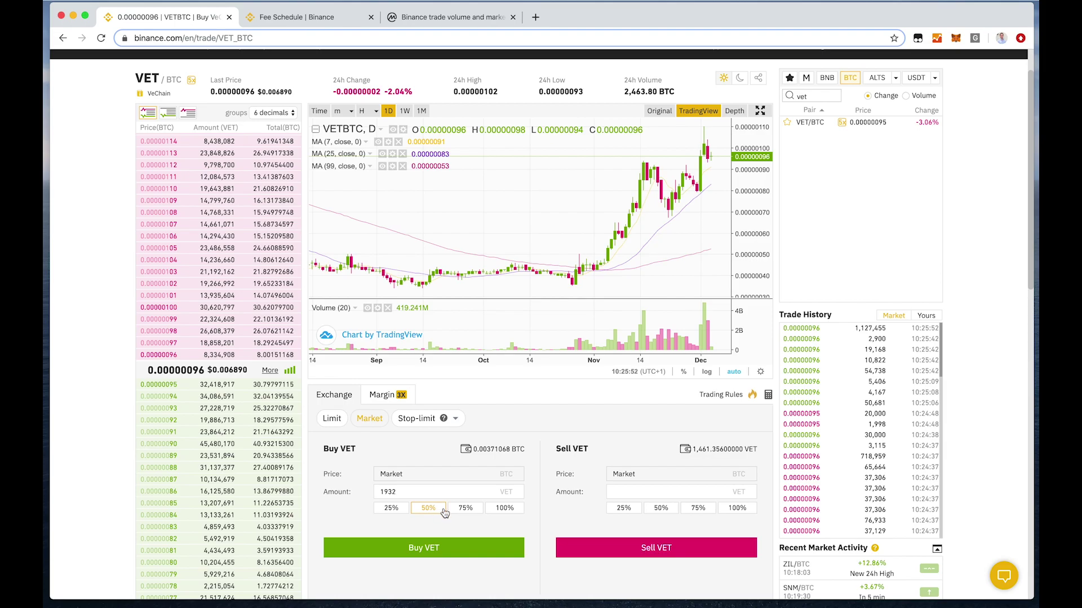
{"action": "left_click_drag", "start_coordinate": [414, 493], "coordinate": [351, 493]}
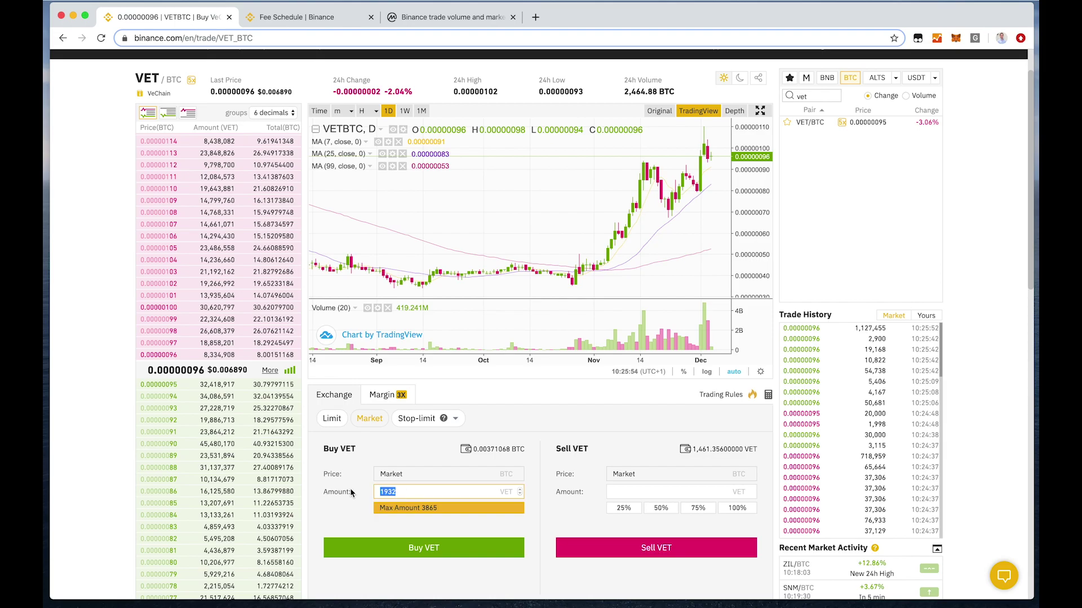
{"action": "type", "text": "1000"}
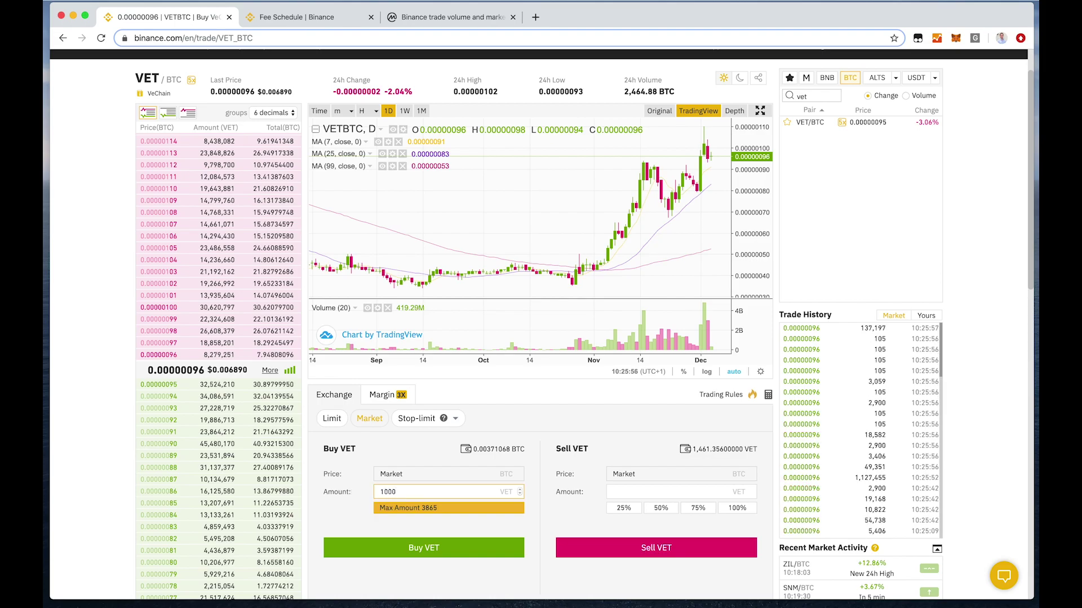
{"action": "left_click", "coordinate": [432, 454]}
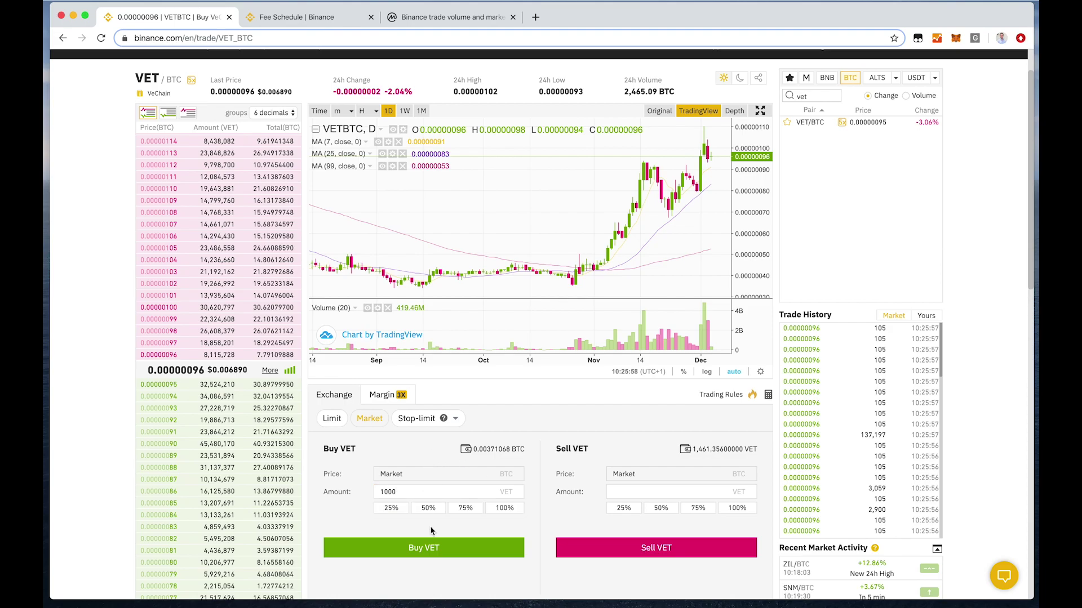
{"action": "scroll", "coordinate": [428, 543], "scroll_direction": "down", "scroll_amount": 2}
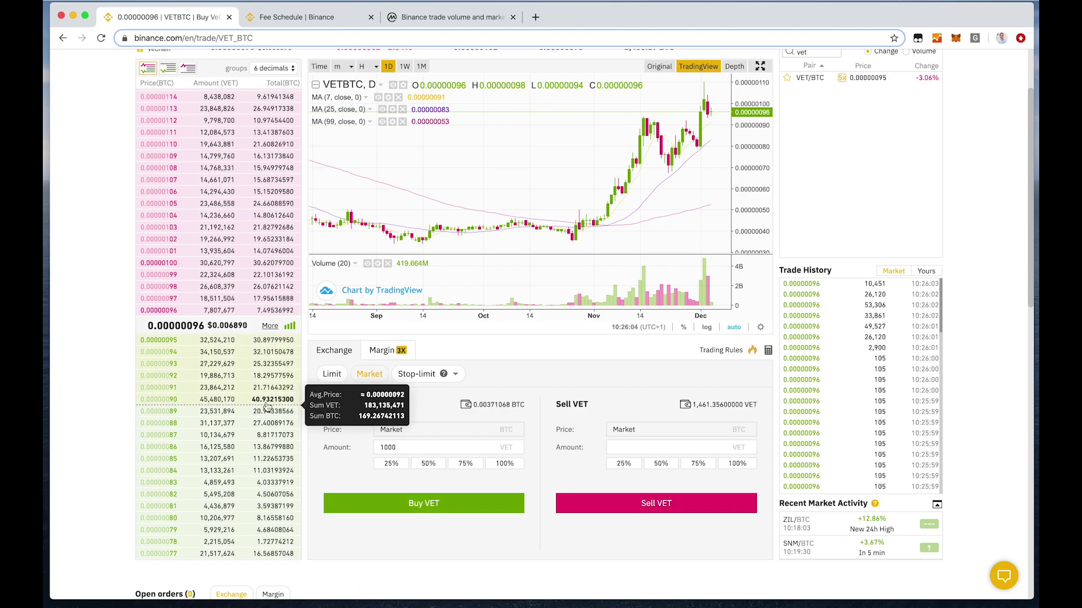
{"action": "scroll", "coordinate": [478, 307], "scroll_direction": "up", "scroll_amount": 1}
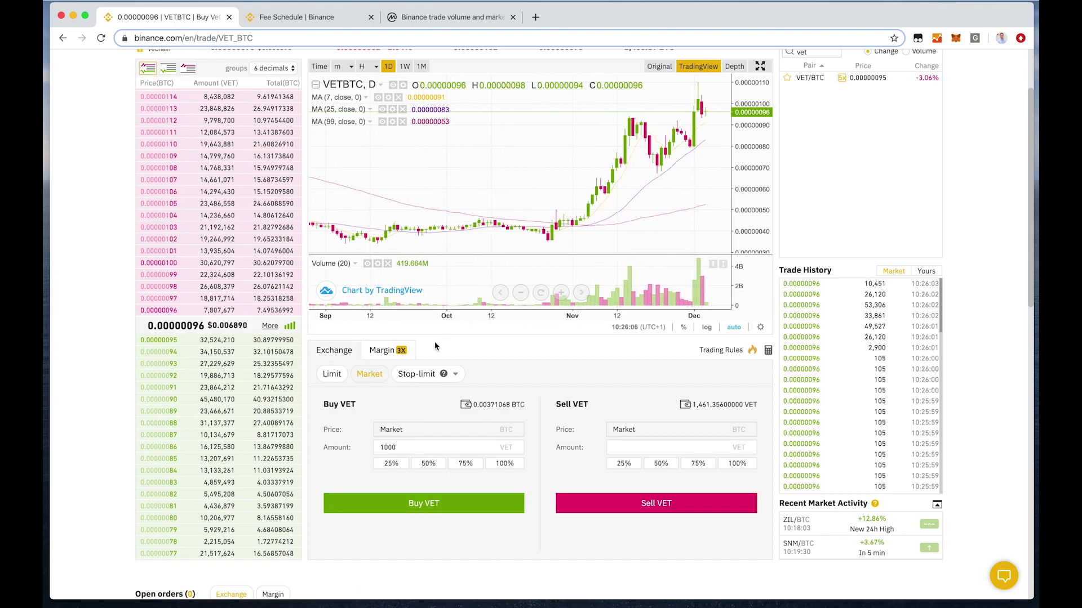
- Place a limit buy for 4,638 VET at 0.00000080 BTC using 100% of the BTC balance
{"action": "left_click", "coordinate": [340, 377]}
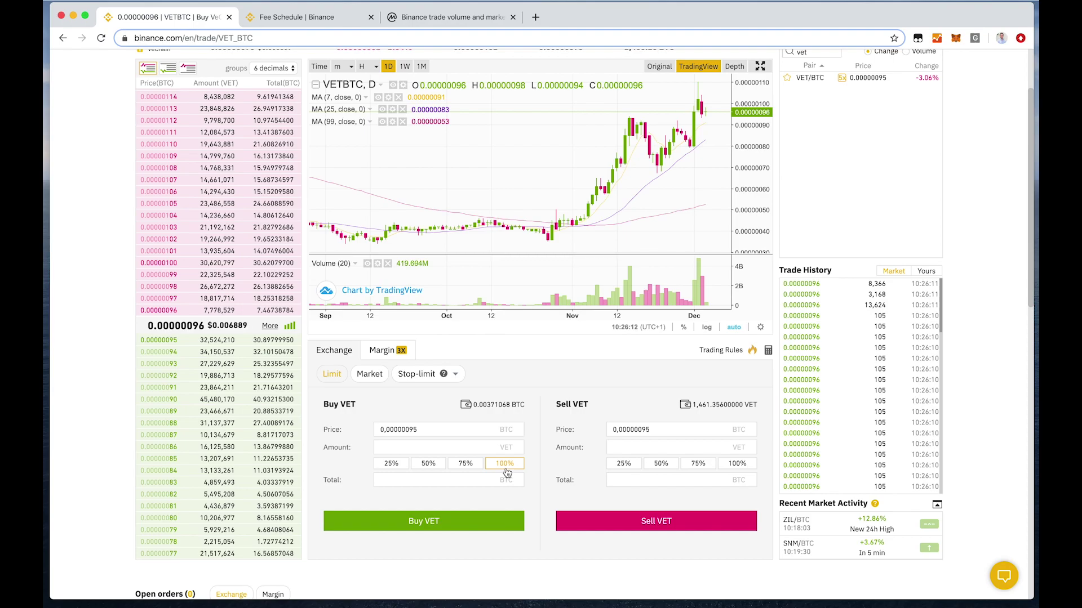
{"action": "left_click", "coordinate": [505, 469]}
{"action": "left_click", "coordinate": [434, 430]}
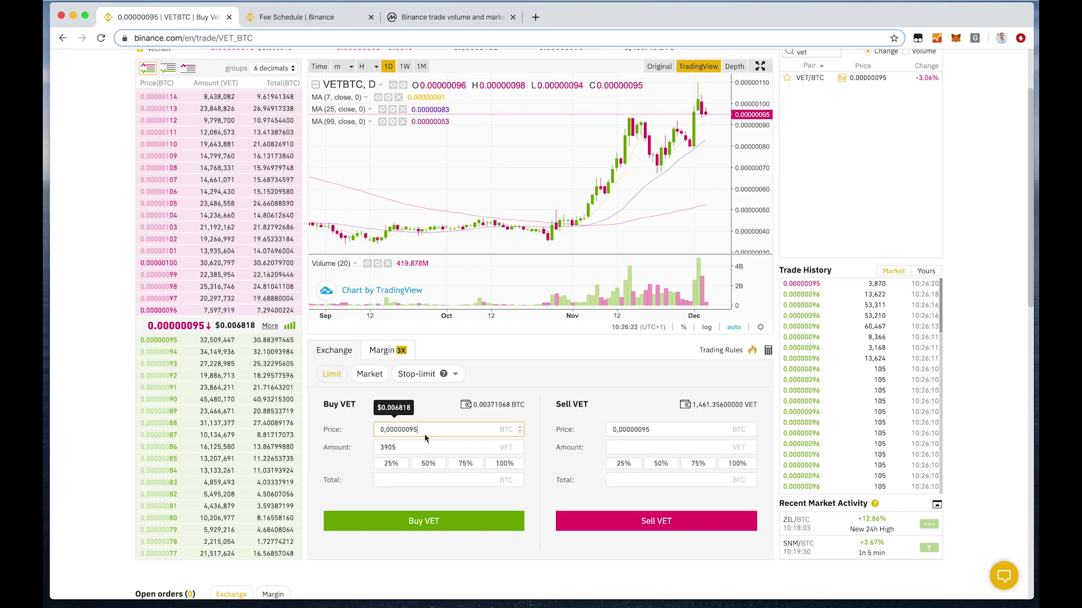
{"action": "key", "text": "BackSpace"}
{"action": "key", "text": "BackSpace"}
{"action": "type", "text": "80"}
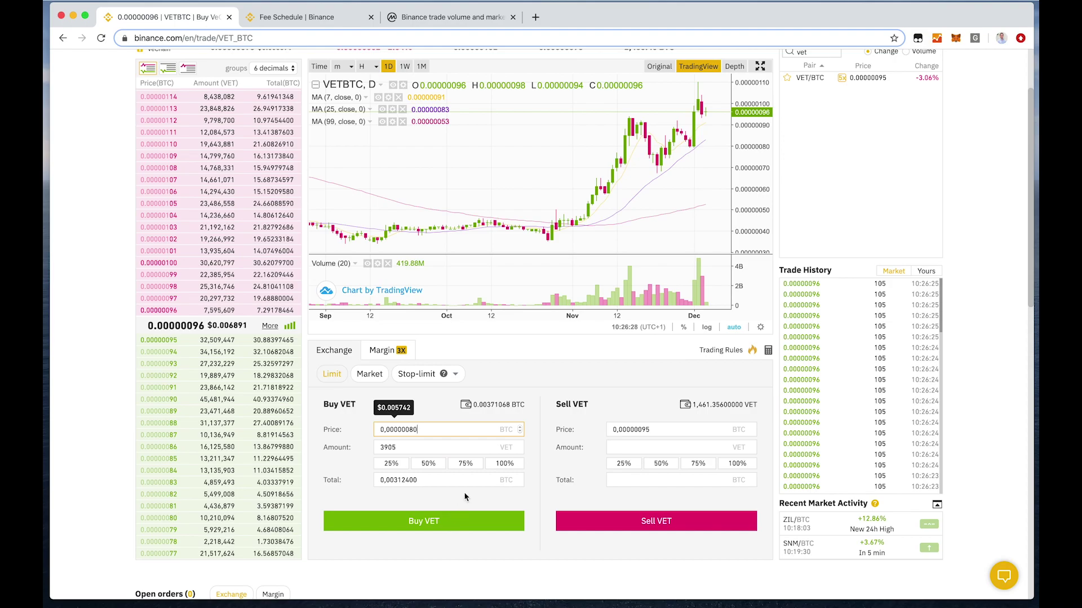
{"action": "left_click", "coordinate": [504, 463]}
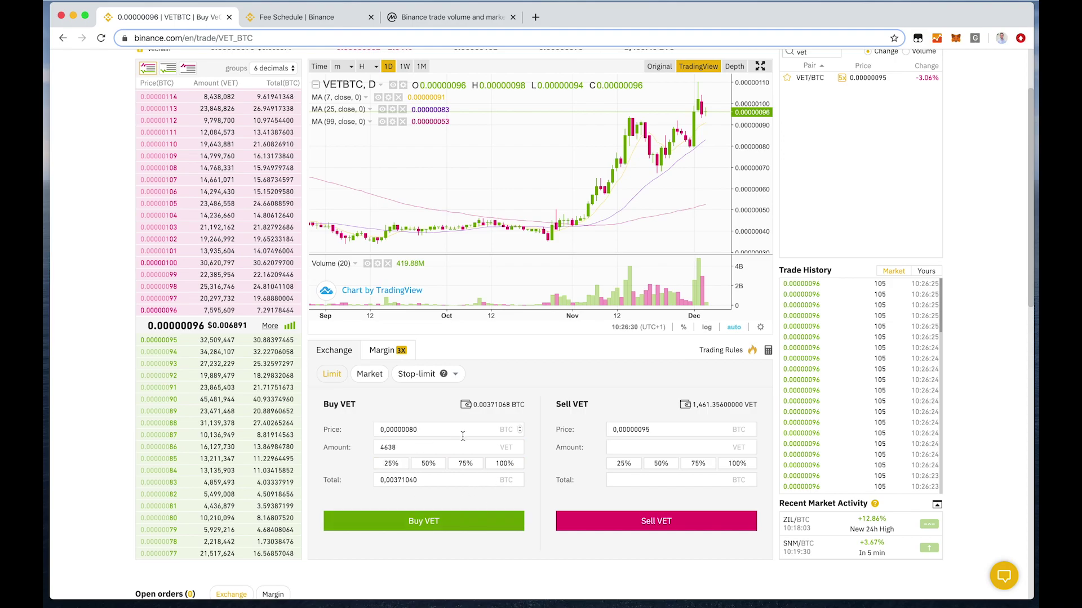
{"action": "left_click", "coordinate": [438, 526]}
- Cancel the open 4,638 VET limit buy, restoring 0.00371068 BTC as available
{"action": "scroll", "coordinate": [406, 570], "scroll_direction": "down", "scroll_amount": 3}
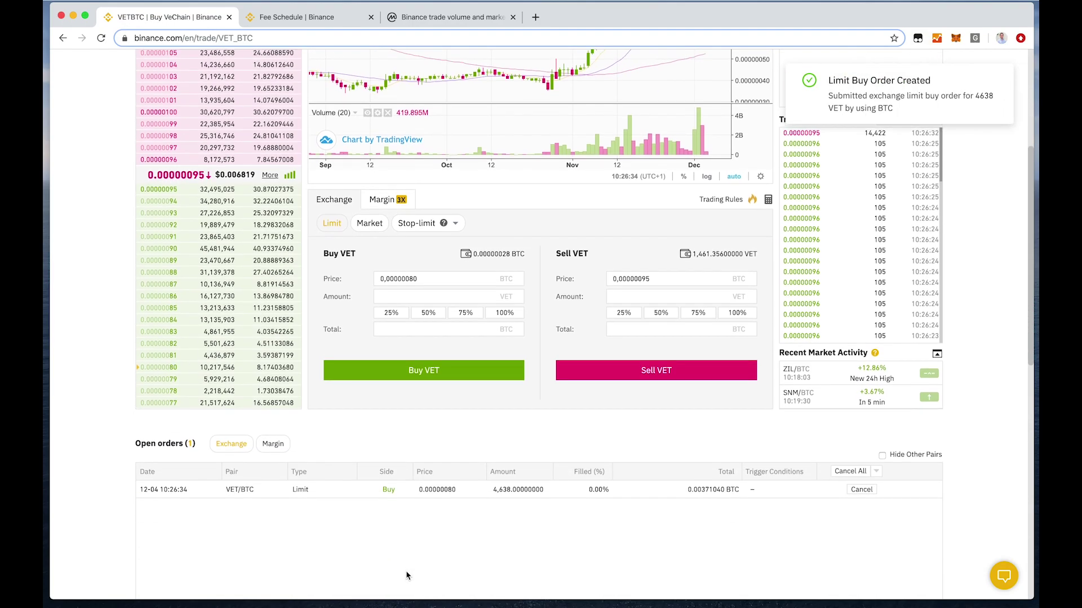
{"action": "scroll", "coordinate": [405, 562], "scroll_direction": "down", "scroll_amount": 1}
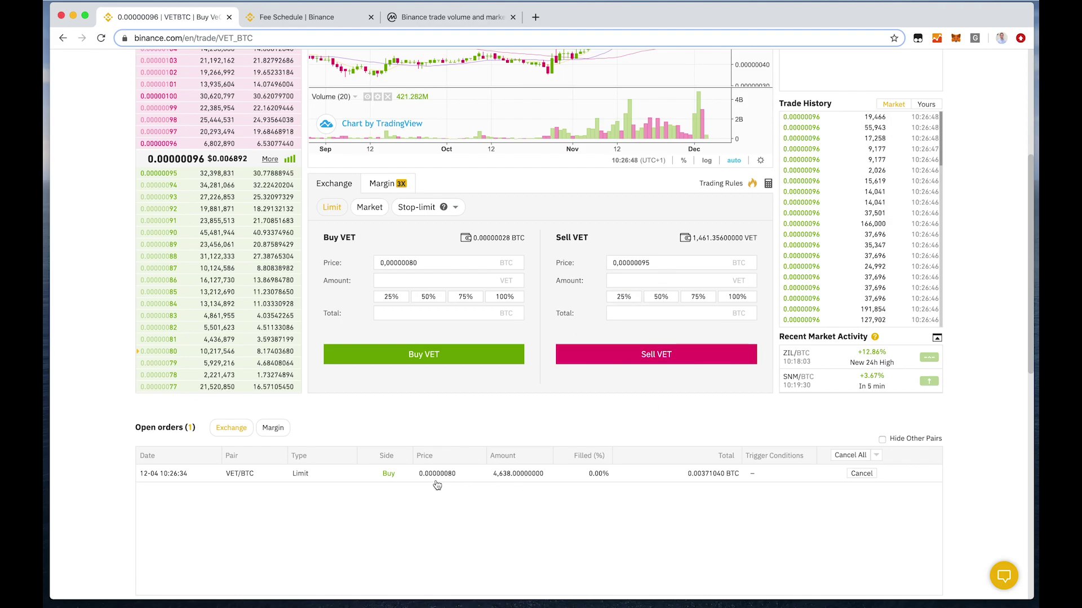
{"action": "left_click", "coordinate": [860, 474]}
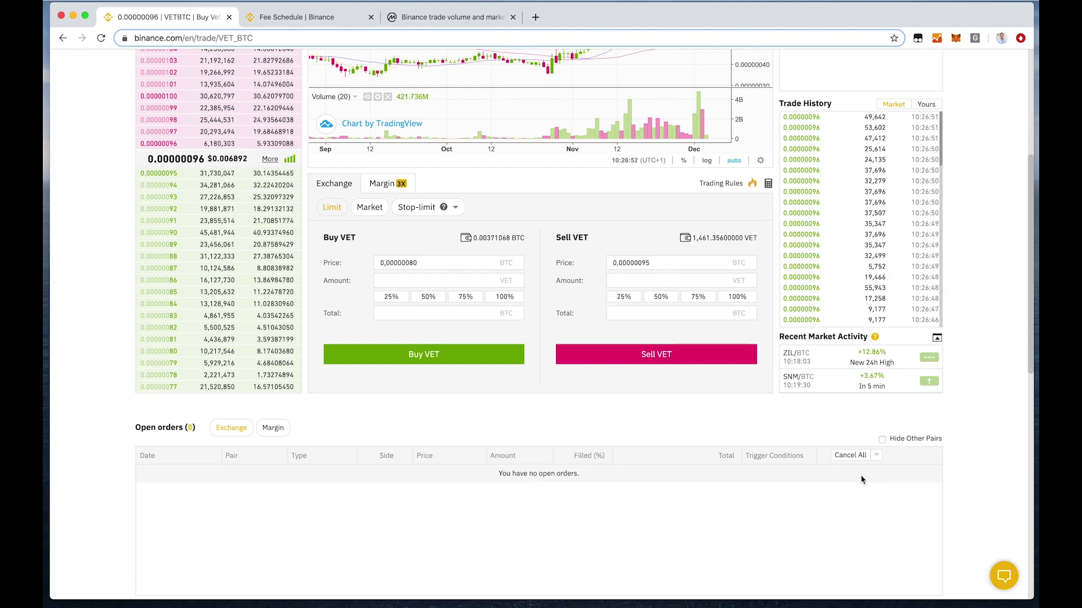
{"action": "scroll", "coordinate": [701, 472], "scroll_direction": "up", "scroll_amount": 2}
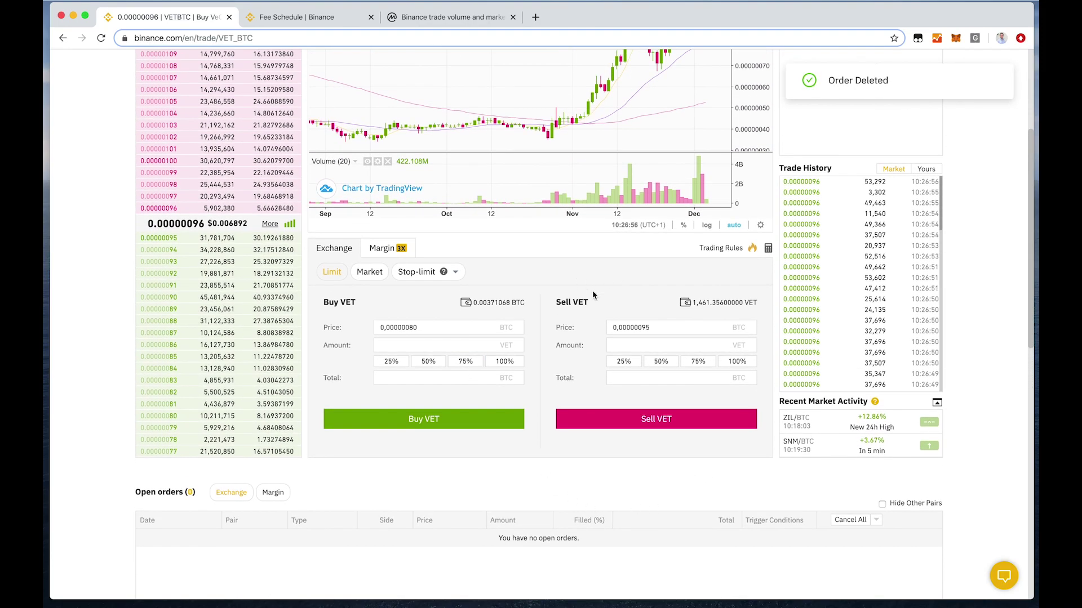
{"action": "scroll", "coordinate": [429, 305], "scroll_direction": "up", "scroll_amount": 2}
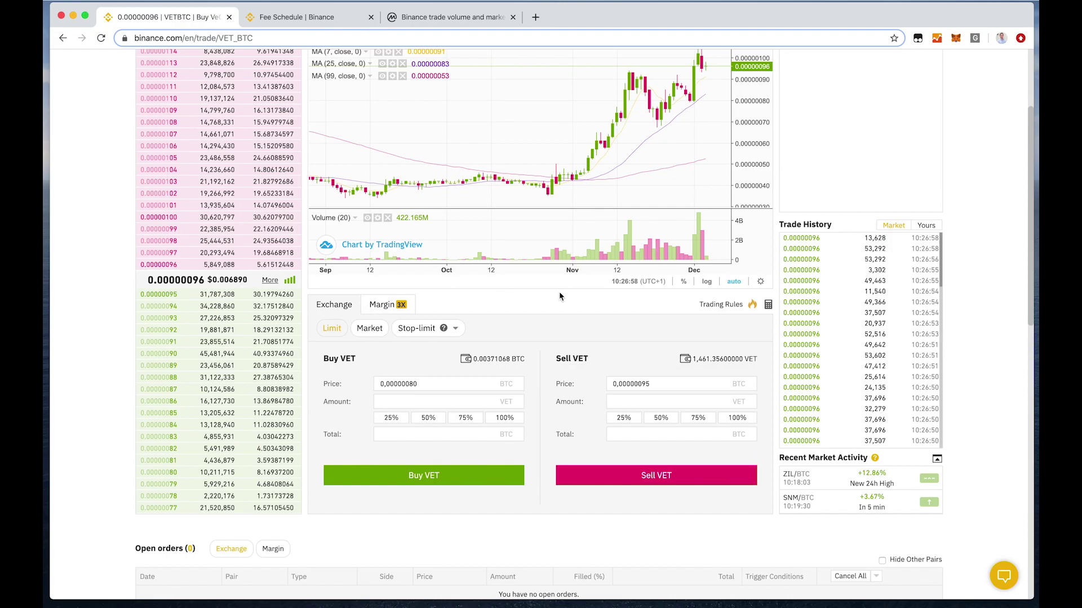
{"action": "scroll", "coordinate": [559, 296], "scroll_direction": "up", "scroll_amount": 5}
{"action": "scroll", "coordinate": [559, 296], "scroll_direction": "down", "scroll_amount": 7}
{"action": "mouse_move", "coordinate": [424, 276]}
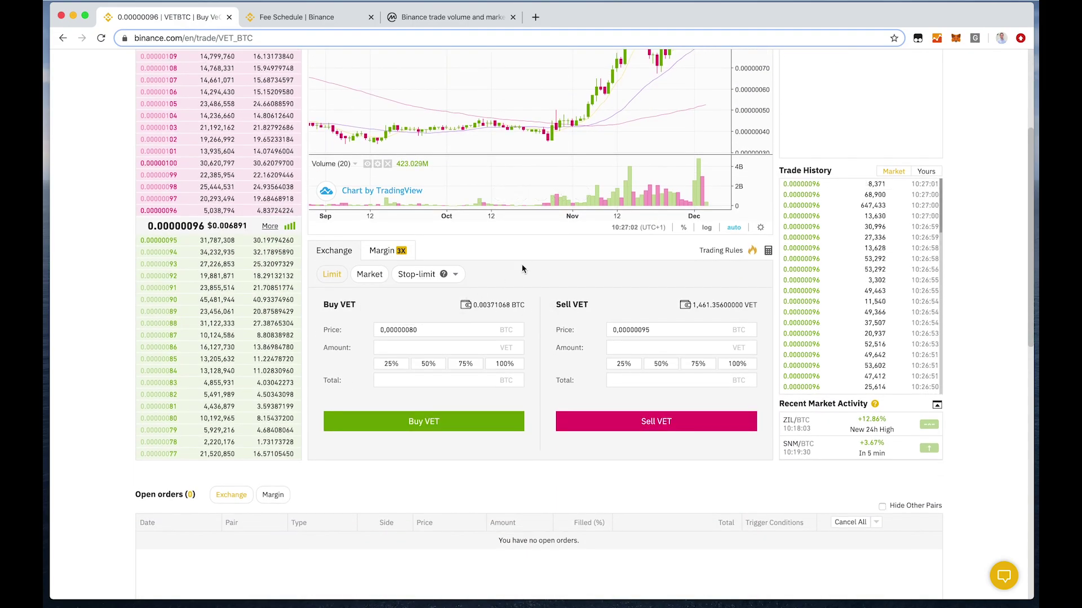
{"action": "scroll", "coordinate": [460, 276], "scroll_direction": "up", "scroll_amount": 1}
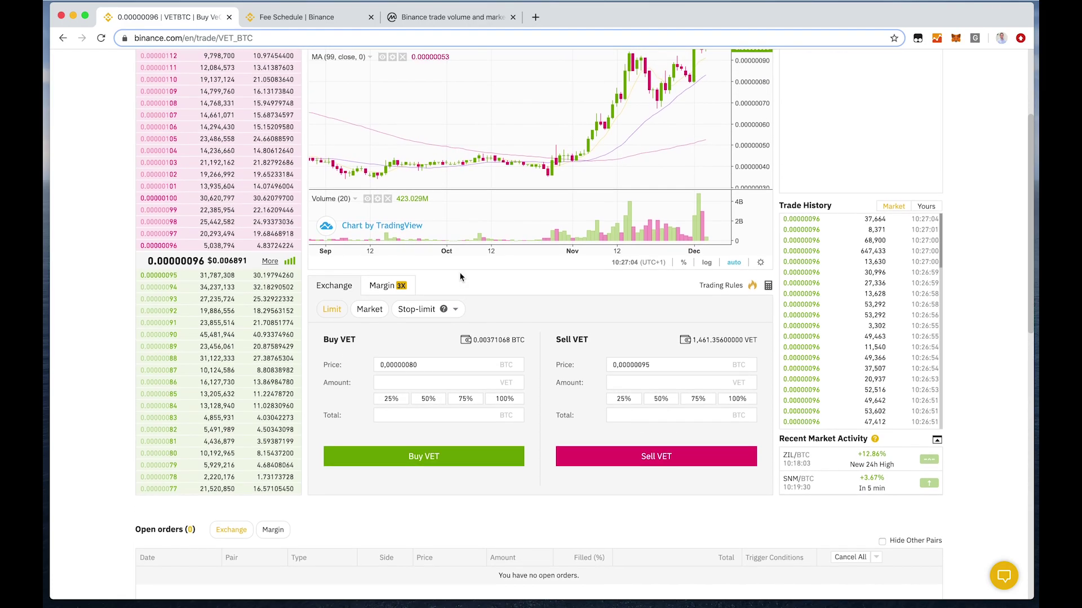
{"action": "mouse_move", "coordinate": [420, 310]}
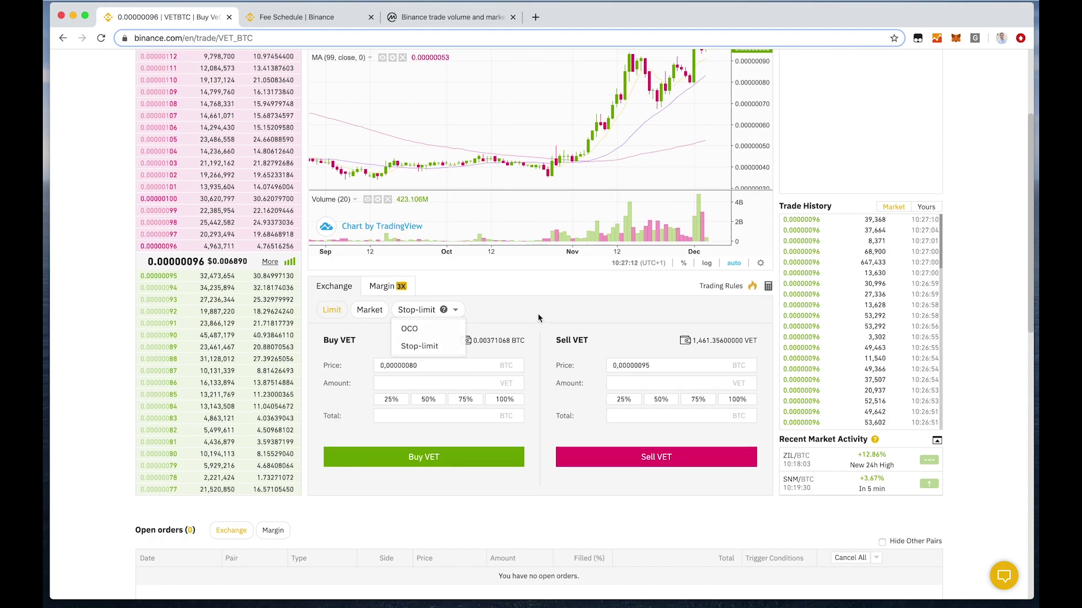
{"action": "scroll", "coordinate": [538, 313], "scroll_direction": "down", "scroll_amount": 1}
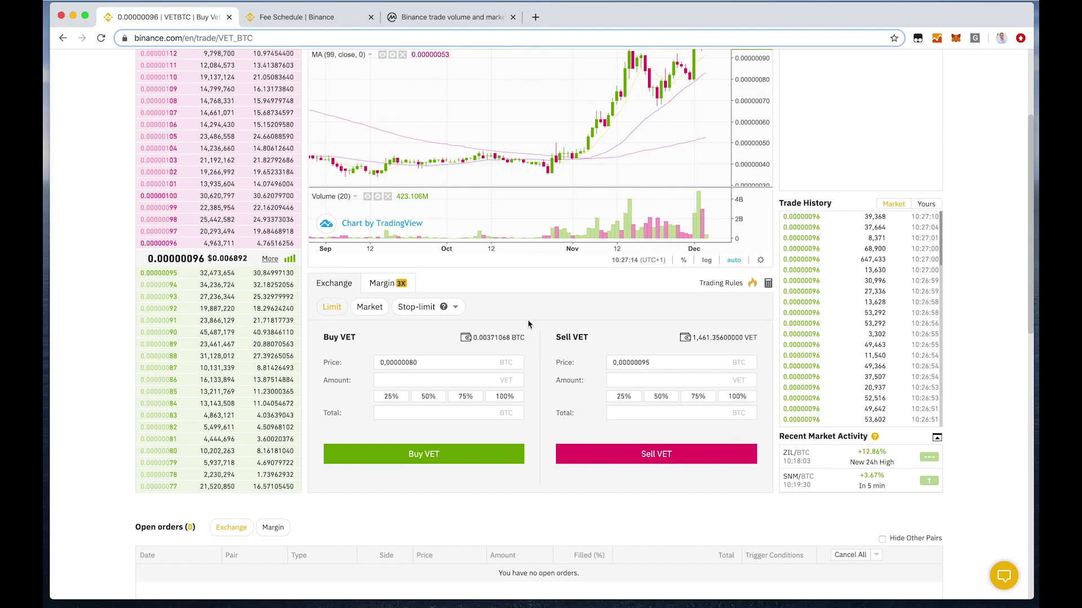
- Open the Exchange Wallet and search 'vet' to show the 1,461.356 VET holding
{"action": "scroll", "coordinate": [517, 321], "scroll_direction": "up", "scroll_amount": 3}
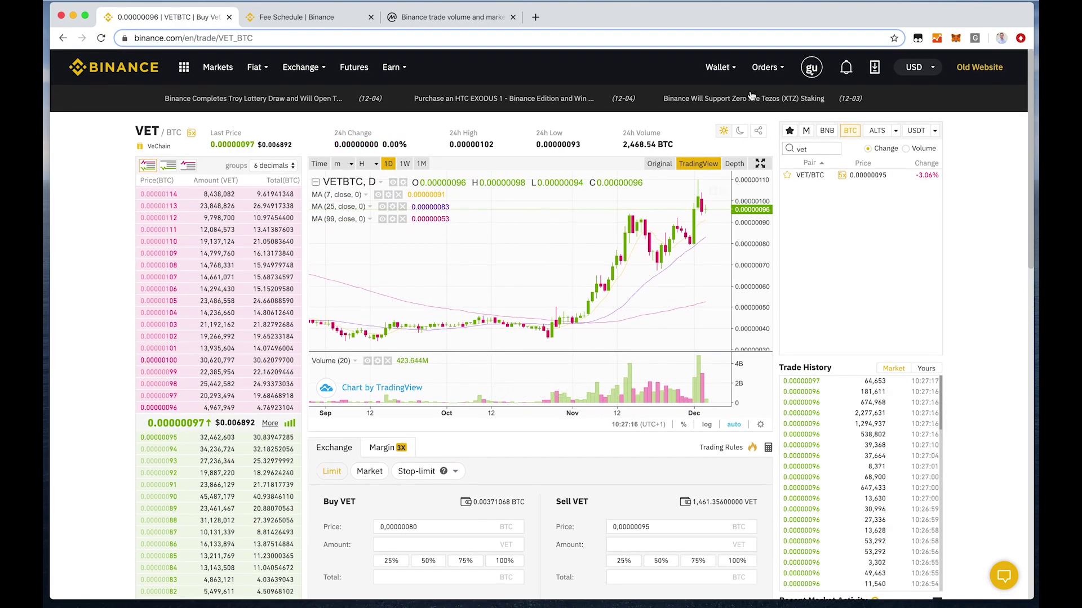
{"action": "mouse_move", "coordinate": [719, 69]}
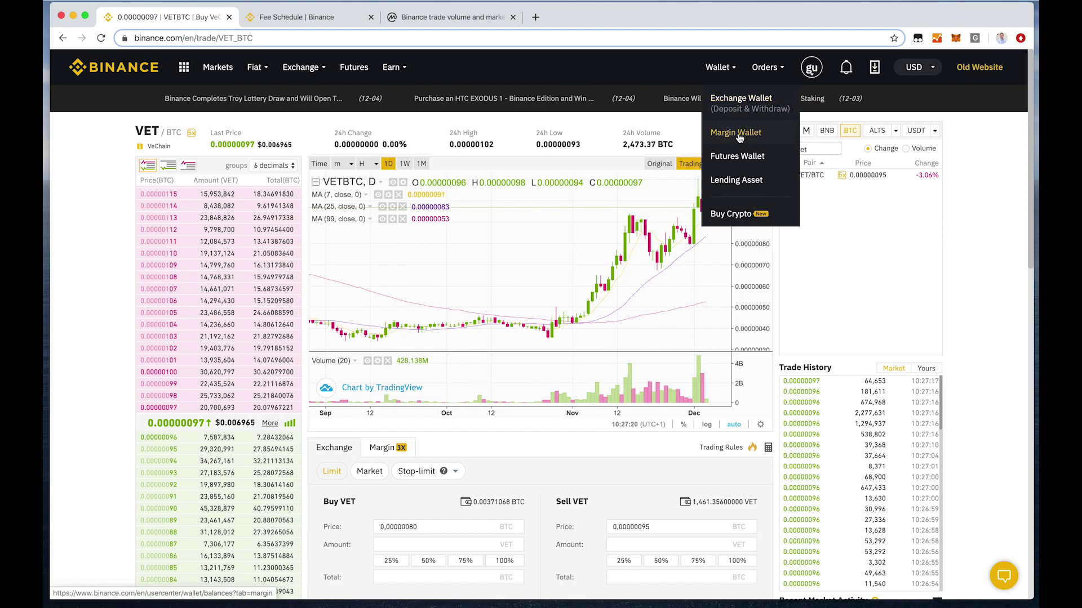
{"action": "left_click", "coordinate": [740, 103]}
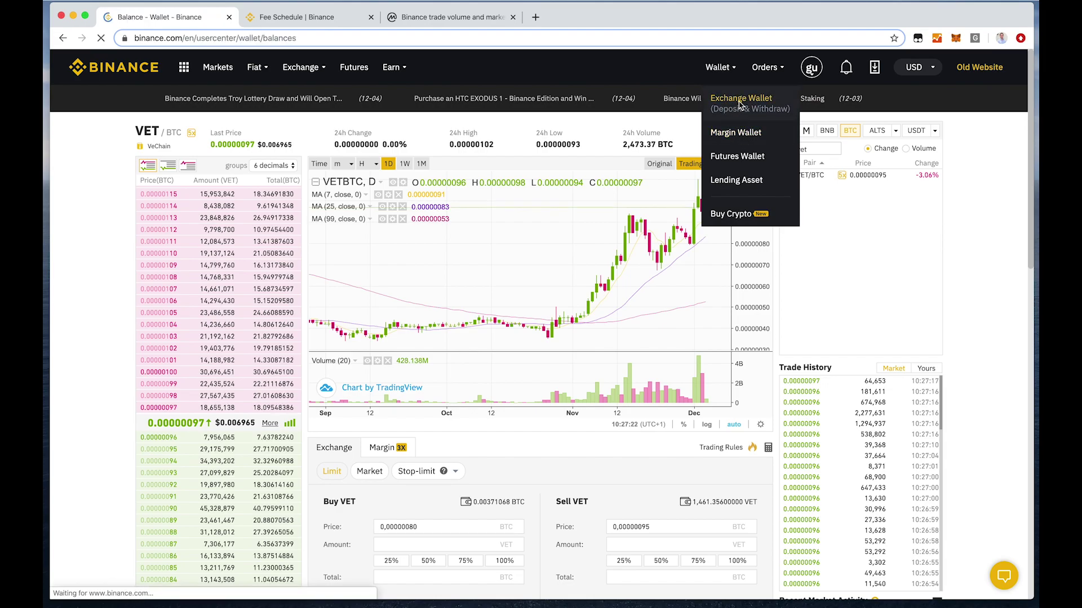
{"action": "scroll", "coordinate": [434, 229], "scroll_direction": "down", "scroll_amount": 1}
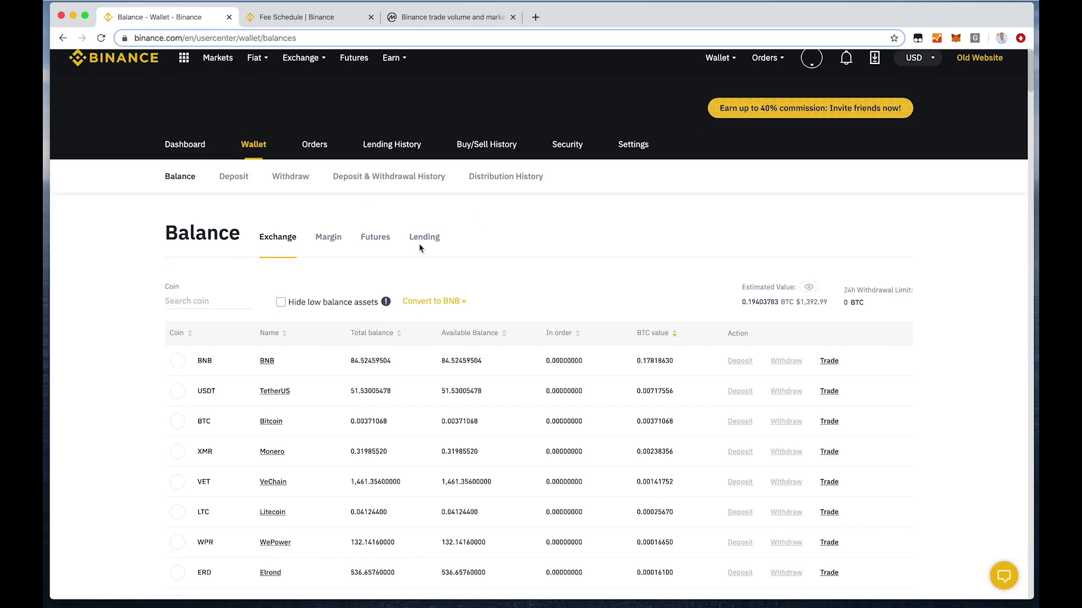
{"action": "scroll", "coordinate": [227, 304], "scroll_direction": "down", "scroll_amount": 3}
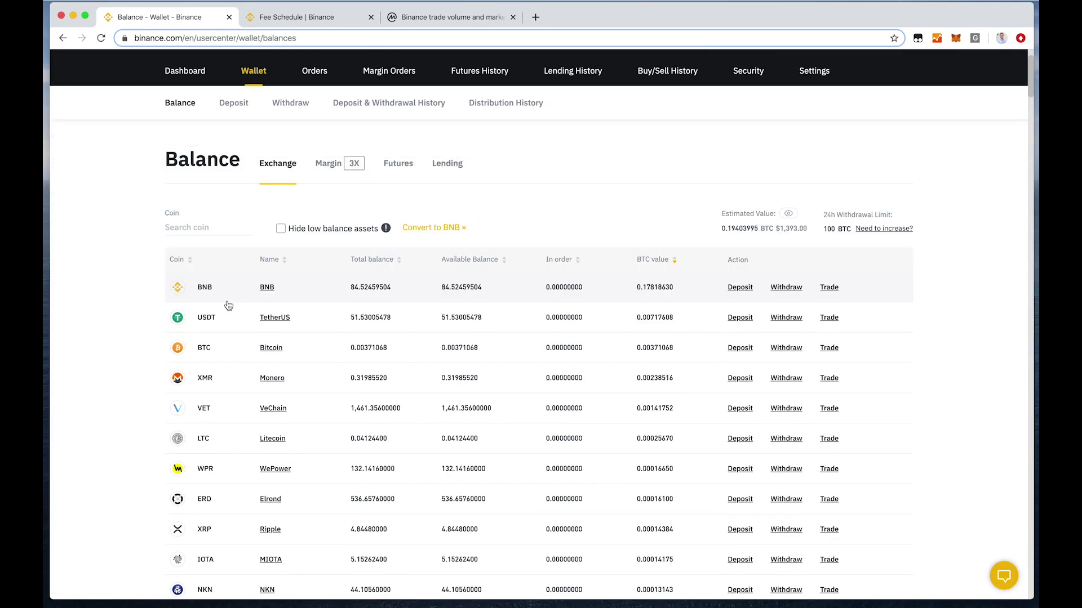
{"action": "left_click", "coordinate": [196, 227]}
{"action": "type", "text": "vet"}
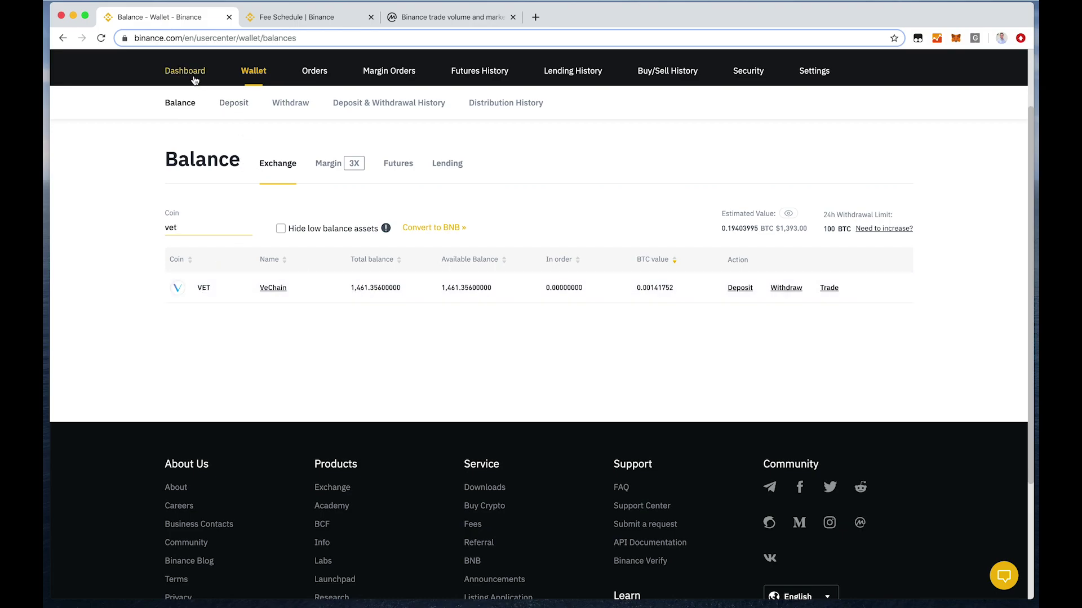
{"action": "scroll", "coordinate": [253, 92], "scroll_direction": "up", "scroll_amount": 2}
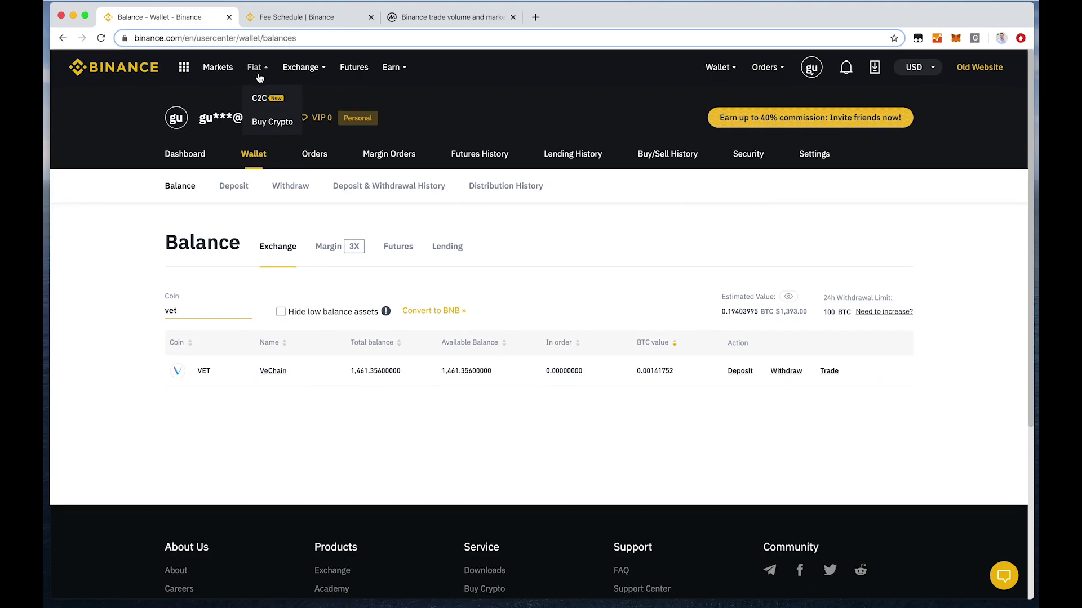
{"action": "mouse_move", "coordinate": [300, 72]}
{"action": "left_click", "coordinate": [297, 98]}
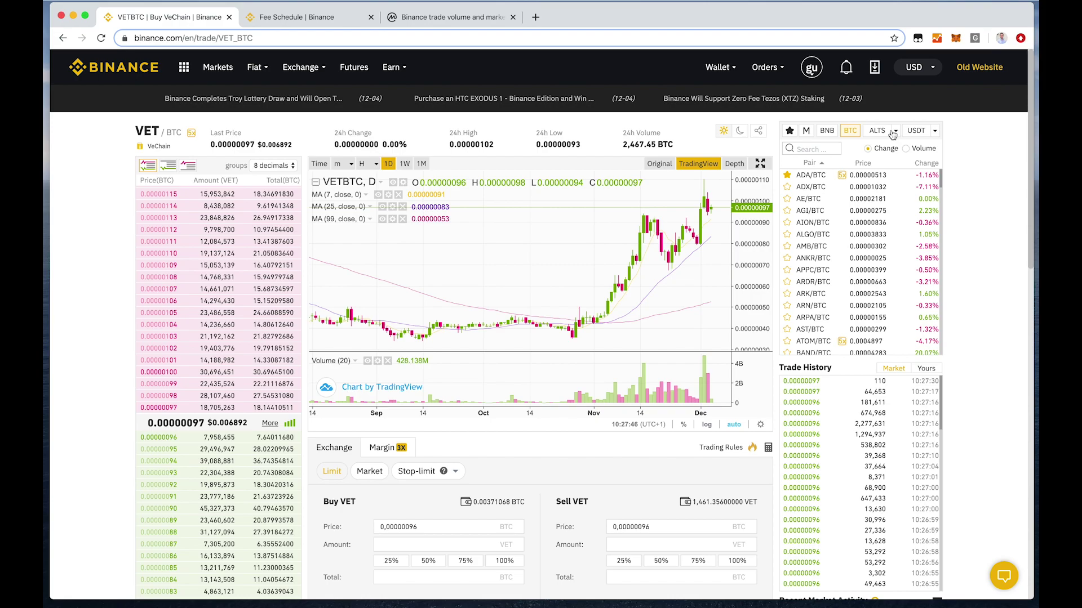
{"action": "mouse_move", "coordinate": [269, 276]}
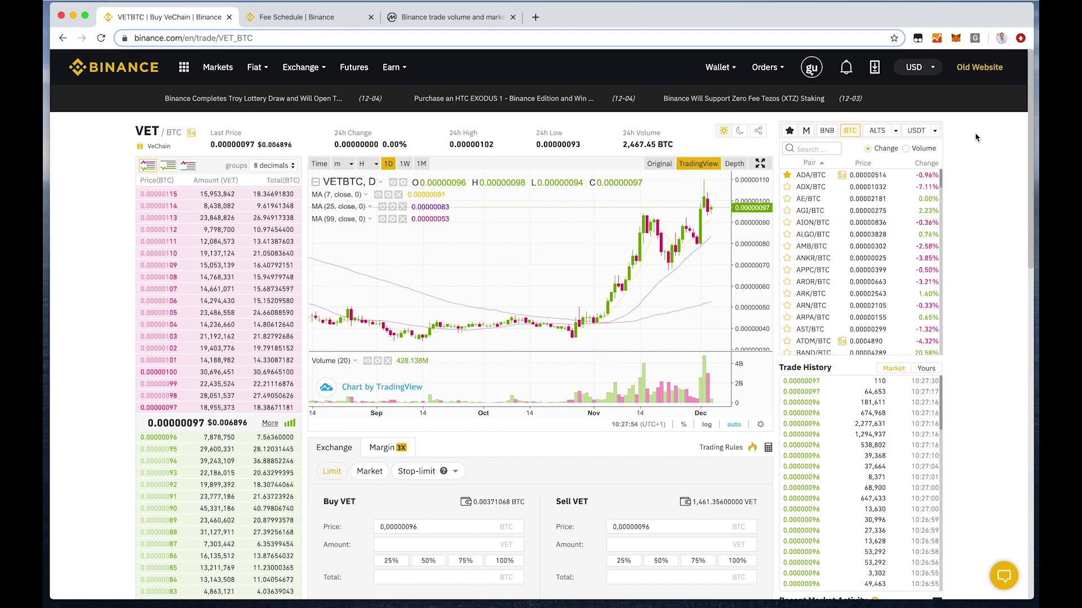
{"action": "scroll", "coordinate": [636, 332], "scroll_direction": "down", "scroll_amount": 2}
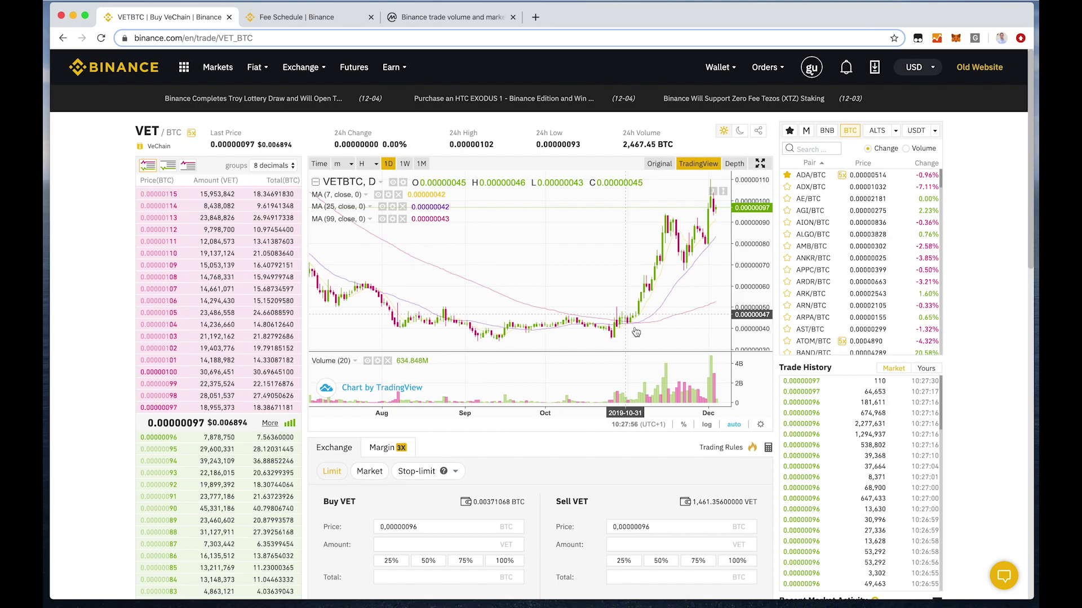
{"action": "scroll", "coordinate": [547, 489], "scroll_direction": "down", "scroll_amount": 7}
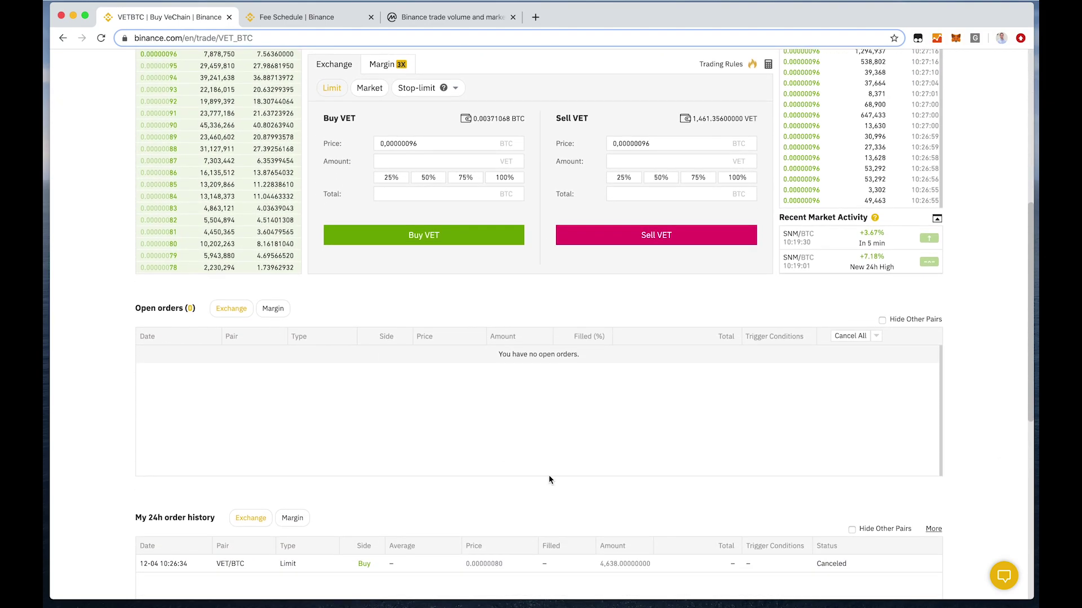
{"action": "scroll", "coordinate": [546, 476], "scroll_direction": "up", "scroll_amount": 4}
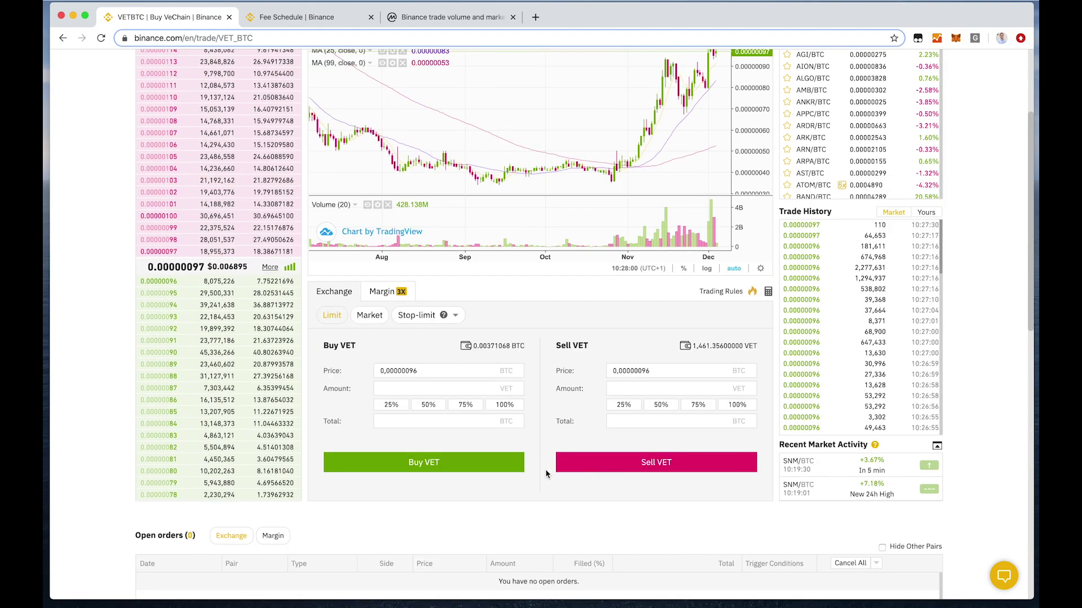
- Switch the VET/BTC form to Market and enter the full 1461 VET as the sell amount
{"action": "left_click", "coordinate": [376, 318]}
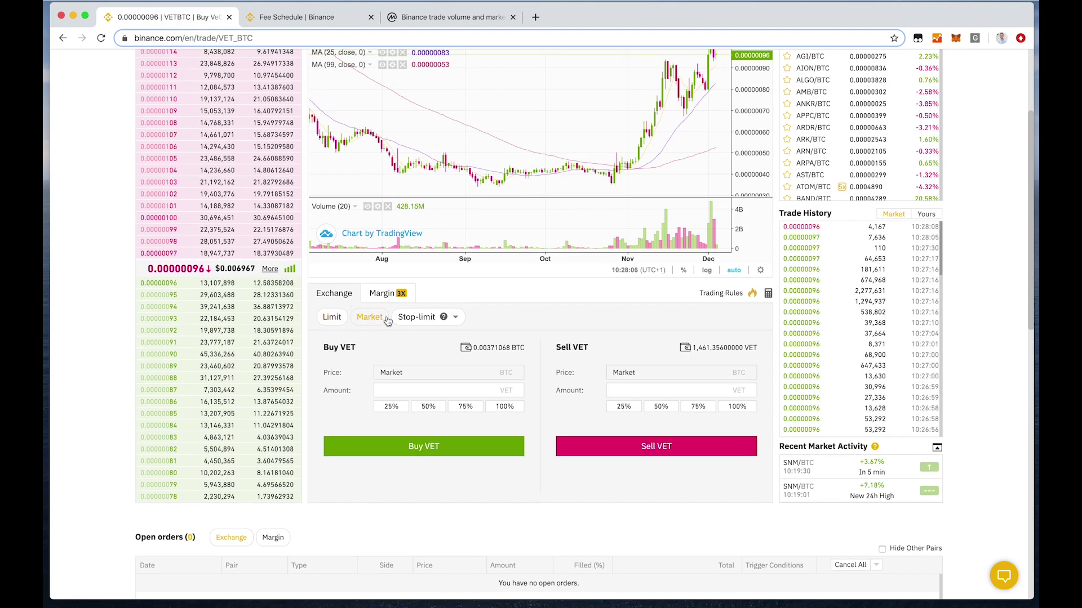
{"action": "left_click", "coordinate": [741, 408]}
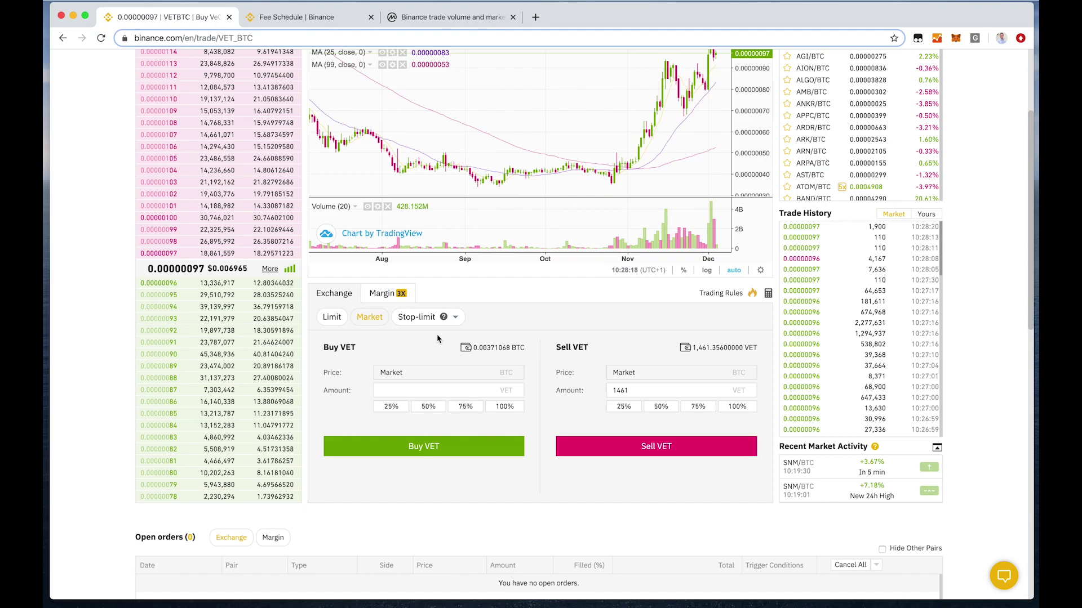
- Place a limit sell order for all 1461 VET at 0.00000099 BTC
{"action": "left_click", "coordinate": [332, 317]}
{"action": "left_click_drag", "start_coordinate": [659, 373], "coordinate": [643, 373]}
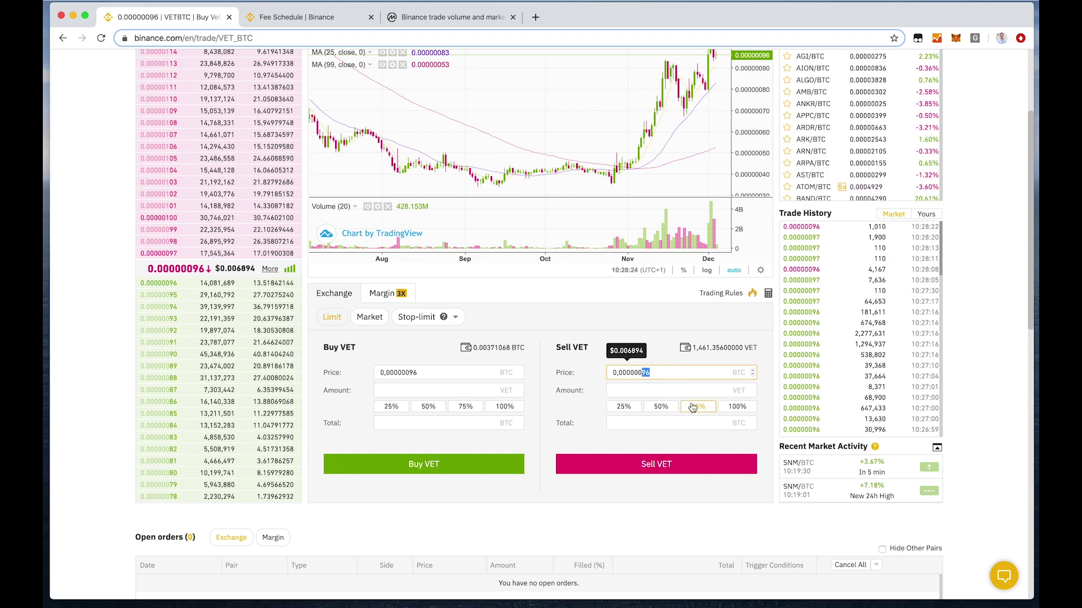
{"action": "type", "text": "99"}
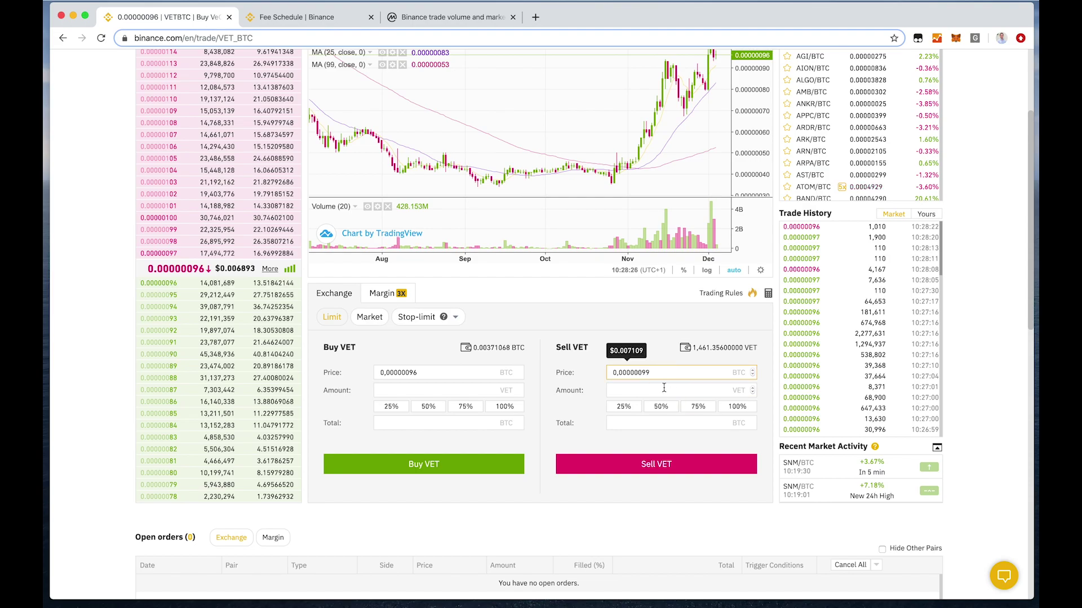
{"action": "left_click", "coordinate": [738, 408]}
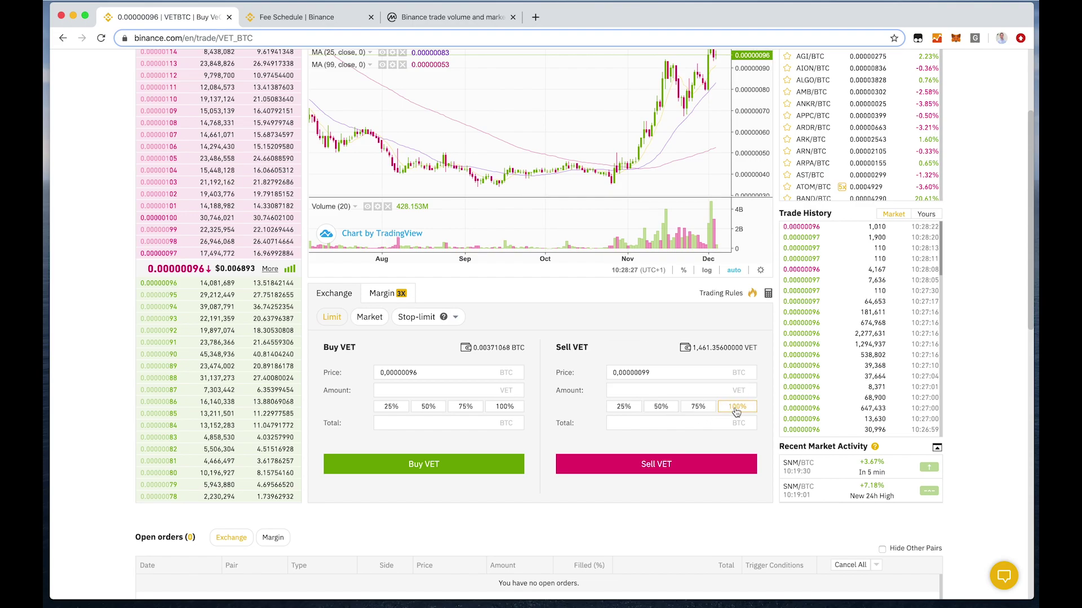
{"action": "left_click", "coordinate": [693, 472]}
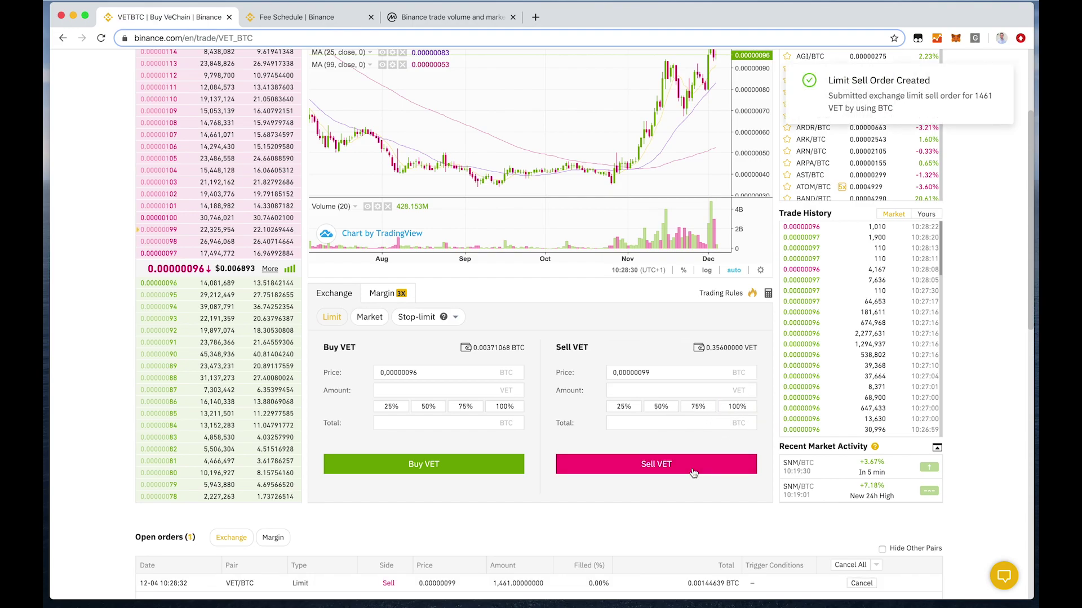
- Cancel the open VET/BTC limit sell order so no orders remain
{"action": "scroll", "coordinate": [665, 468], "scroll_direction": "down", "scroll_amount": 3}
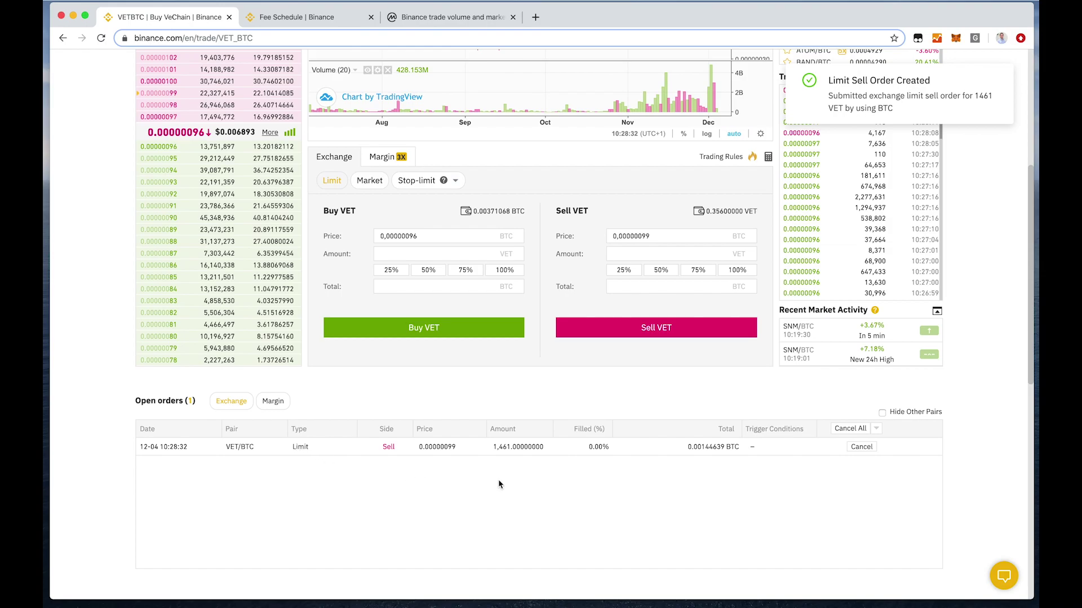
{"action": "left_click", "coordinate": [862, 447]}
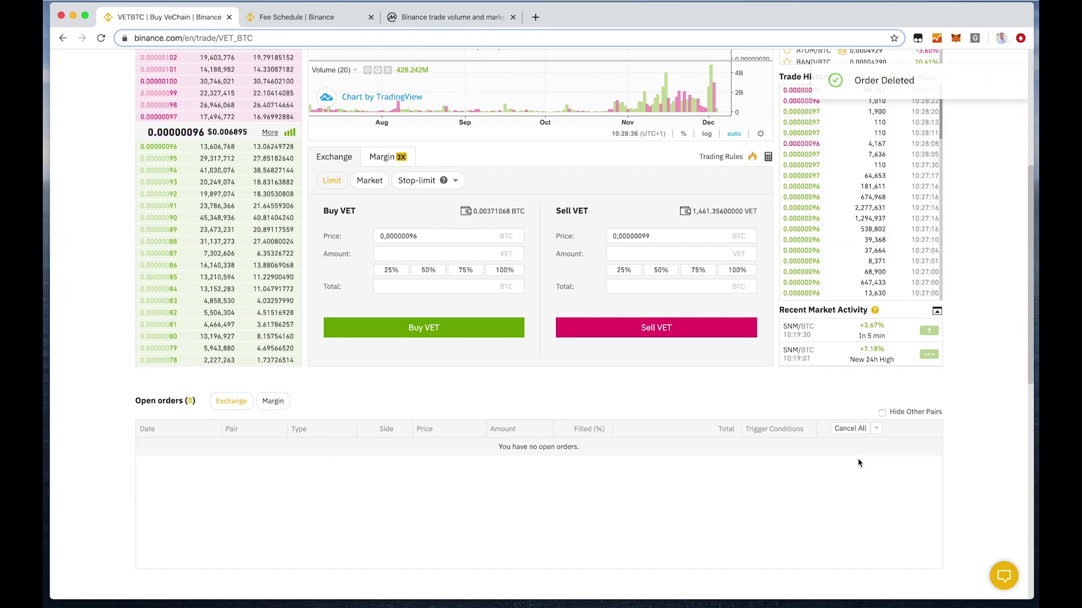
{"action": "scroll", "coordinate": [674, 437], "scroll_direction": "up", "scroll_amount": 3}
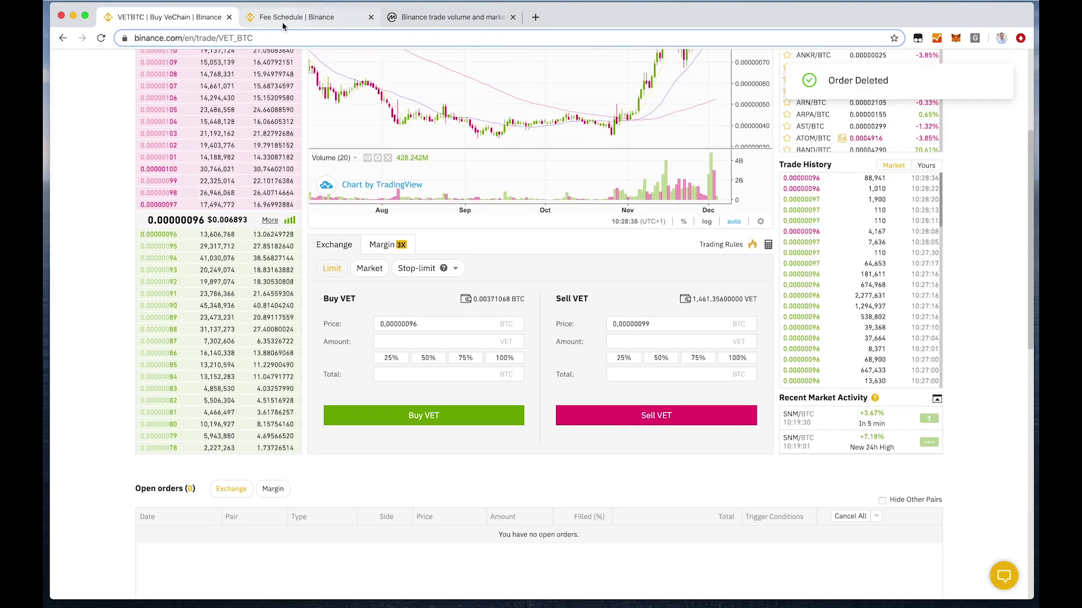
- On the Fee Schedule page, check the VIP 0 level and its 0.1000%/0.1000% maker/taker fees
{"action": "left_click", "coordinate": [283, 22]}
{"action": "scroll", "coordinate": [544, 306], "scroll_direction": "down", "scroll_amount": 6}
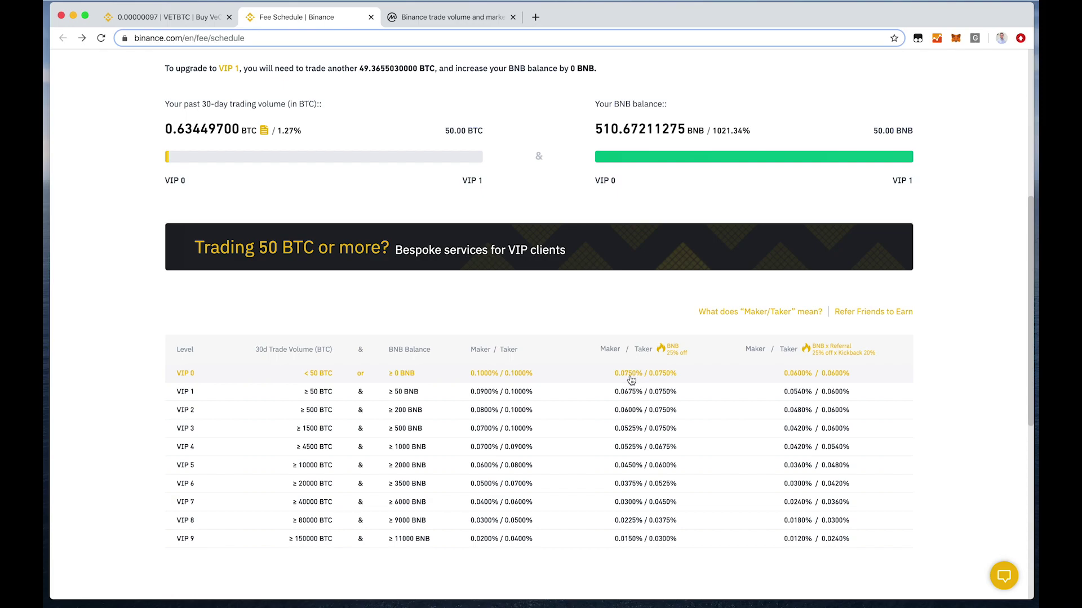
{"action": "scroll", "coordinate": [627, 381], "scroll_direction": "up", "scroll_amount": 3}
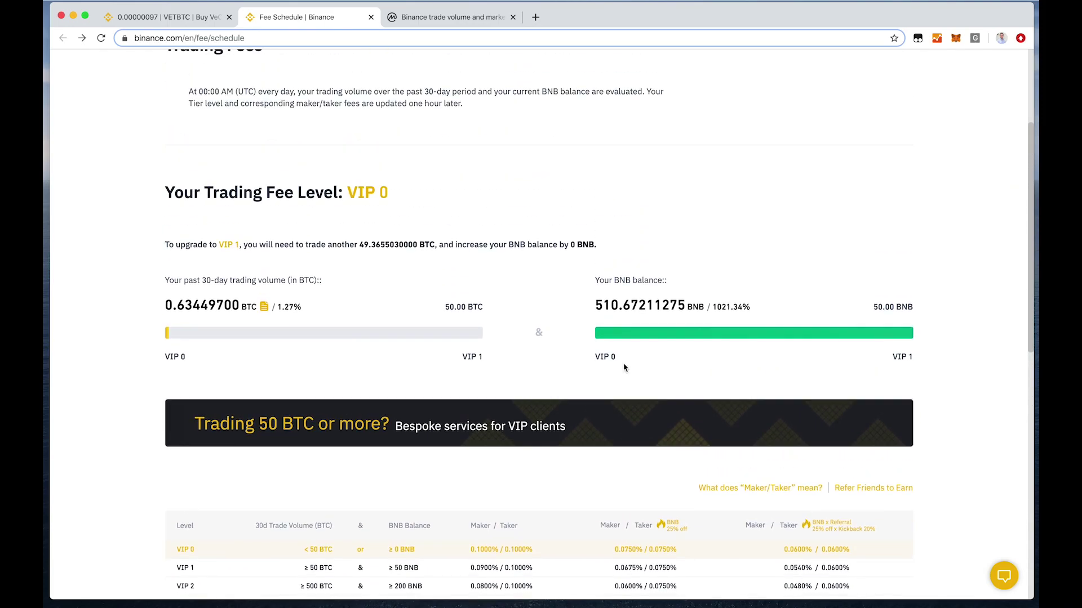
{"action": "scroll", "coordinate": [625, 366], "scroll_direction": "down", "scroll_amount": 3}
{"action": "scroll", "coordinate": [650, 394], "scroll_direction": "up", "scroll_amount": 6}
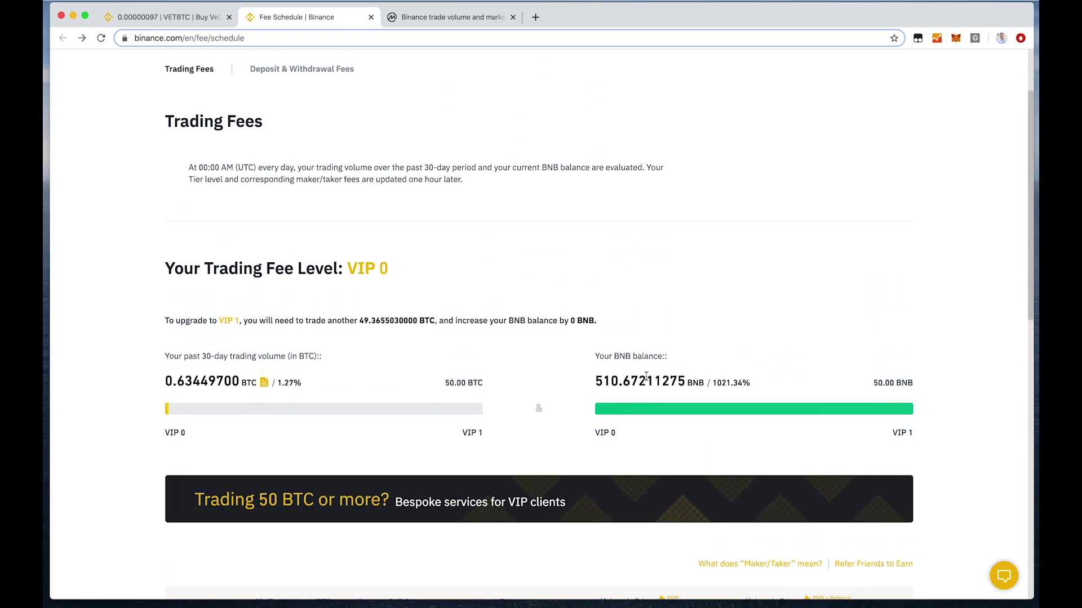
{"action": "scroll", "coordinate": [646, 381], "scroll_direction": "down", "scroll_amount": 7}
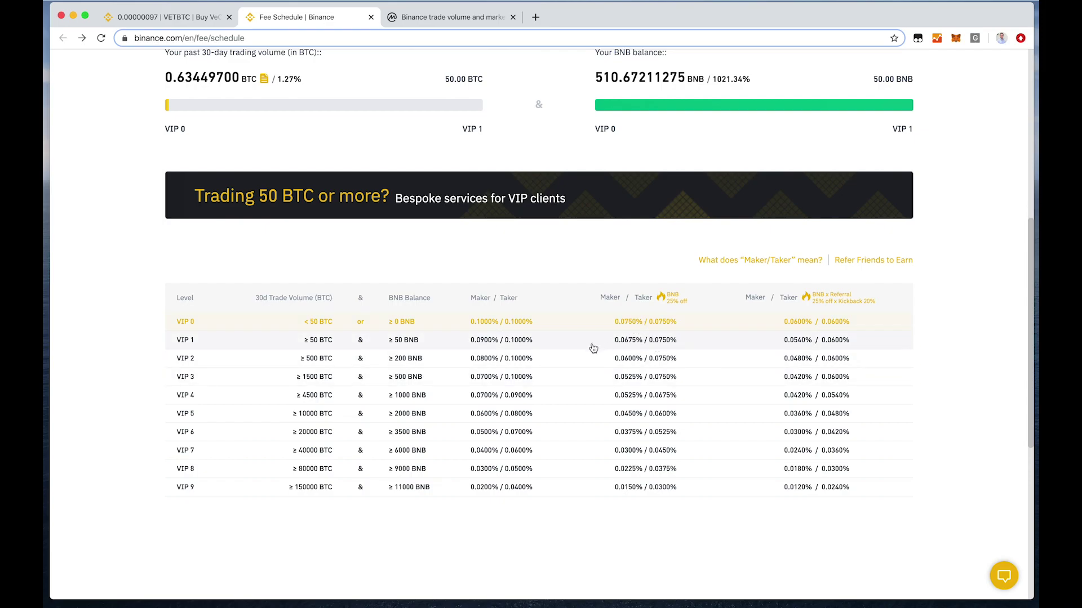
{"action": "scroll", "coordinate": [624, 344], "scroll_direction": "up", "scroll_amount": 2}
{"action": "scroll", "coordinate": [624, 344], "scroll_direction": "up", "scroll_amount": 6}
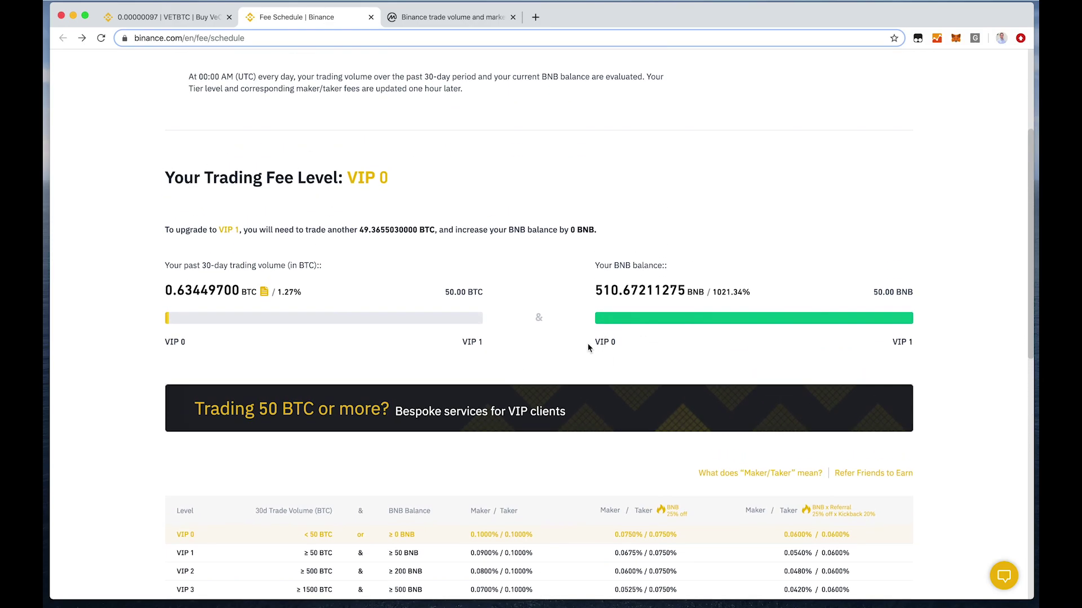
{"action": "scroll", "coordinate": [565, 315], "scroll_direction": "down", "scroll_amount": 15}
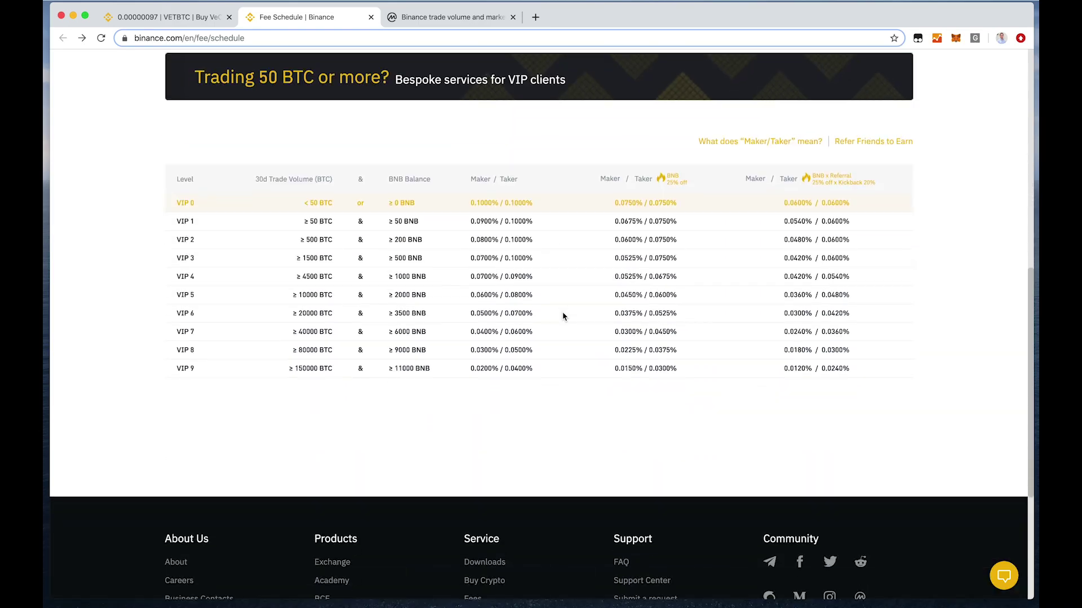
{"action": "scroll", "coordinate": [562, 313], "scroll_direction": "up", "scroll_amount": 18}
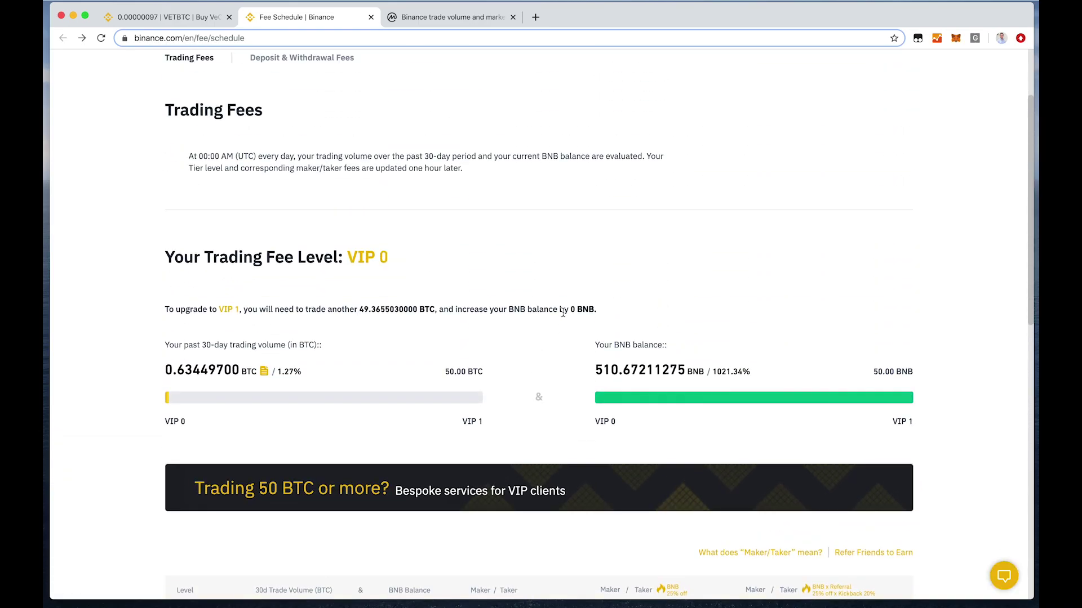
- Browse the Deposit & Withdrawal Fees table, e.g. 0.53 MATIC on BEP2, 35 CTR, free deposits
{"action": "left_click", "coordinate": [313, 62]}
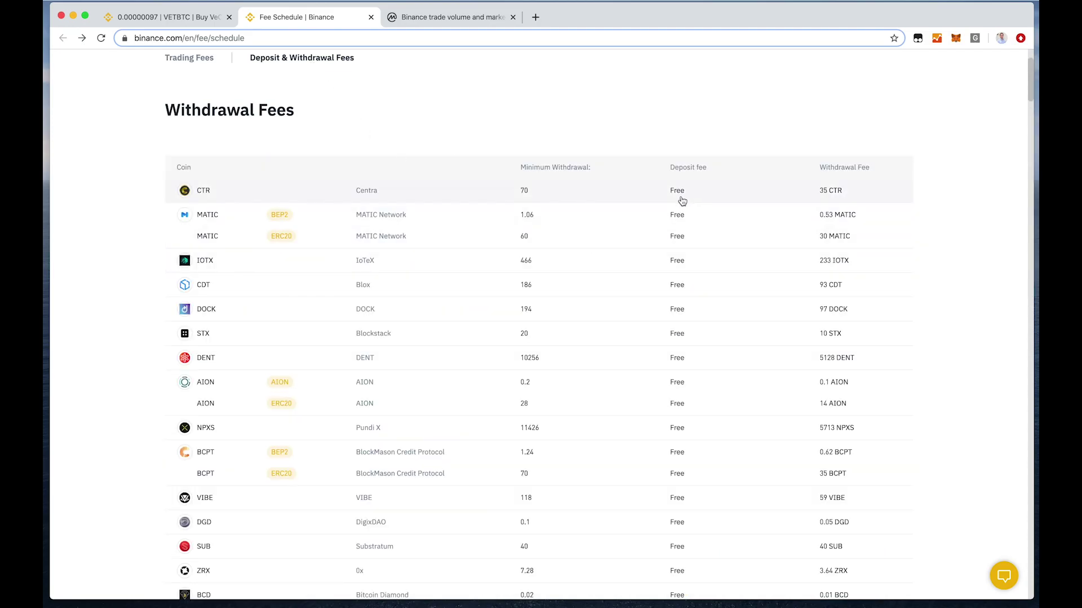
{"action": "scroll", "coordinate": [659, 329], "scroll_direction": "down", "scroll_amount": 2}
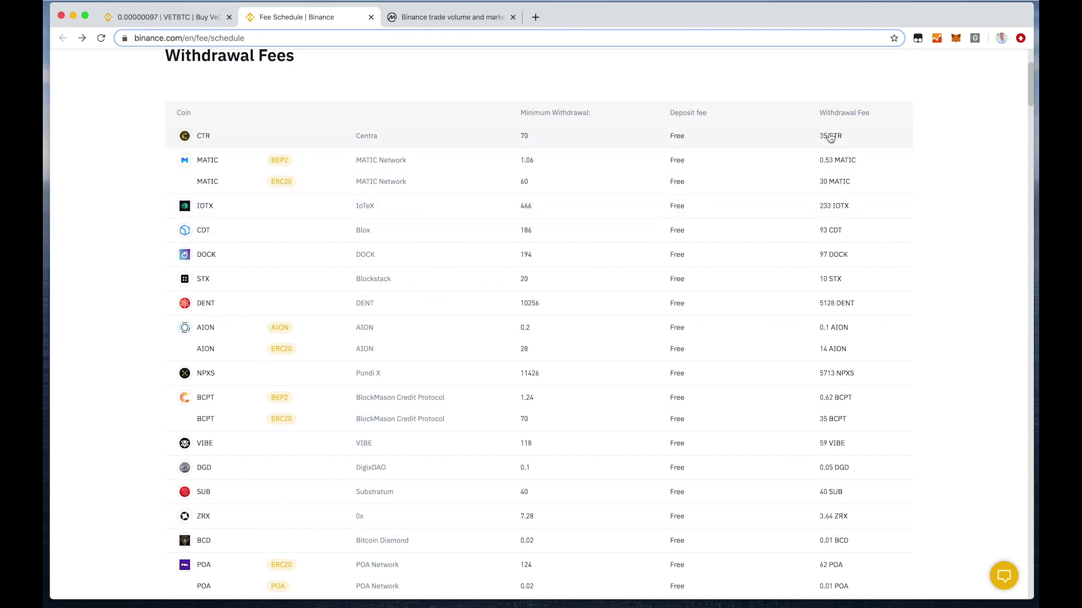
{"action": "scroll", "coordinate": [830, 138], "scroll_direction": "up", "scroll_amount": 6}
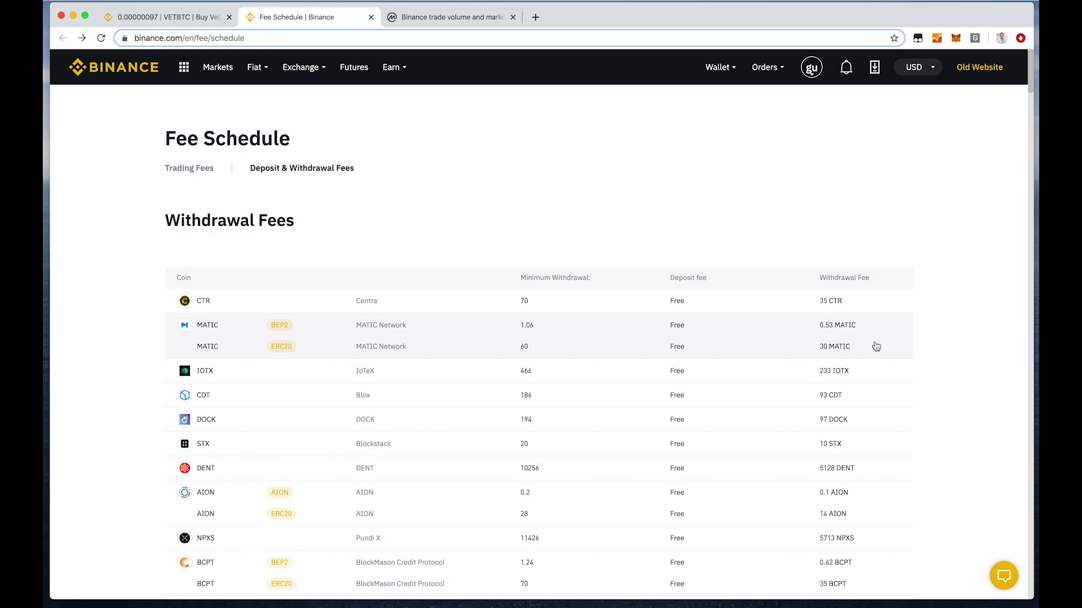
{"action": "scroll", "coordinate": [868, 350], "scroll_direction": "down", "scroll_amount": 4}
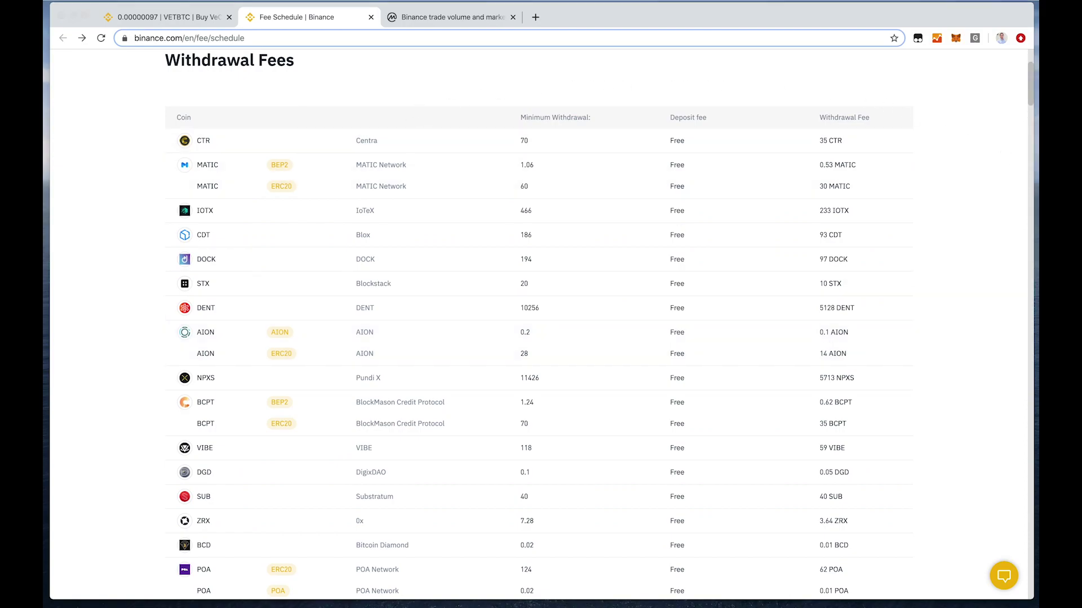
{"action": "key", "text": "super+Tab"}
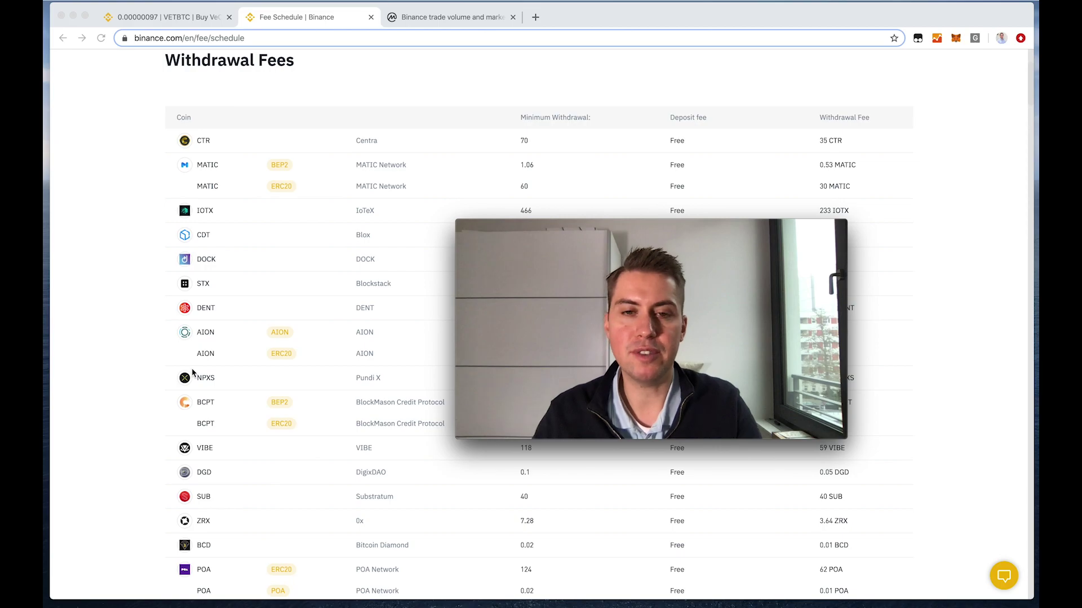
{"action": "mouse_move", "coordinate": [493, 329]}
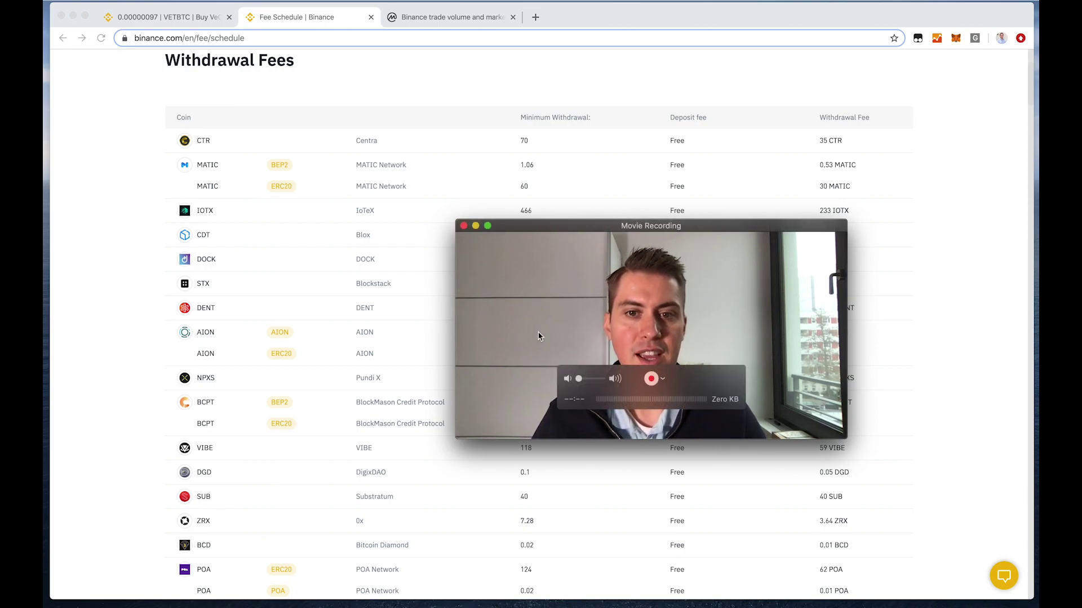